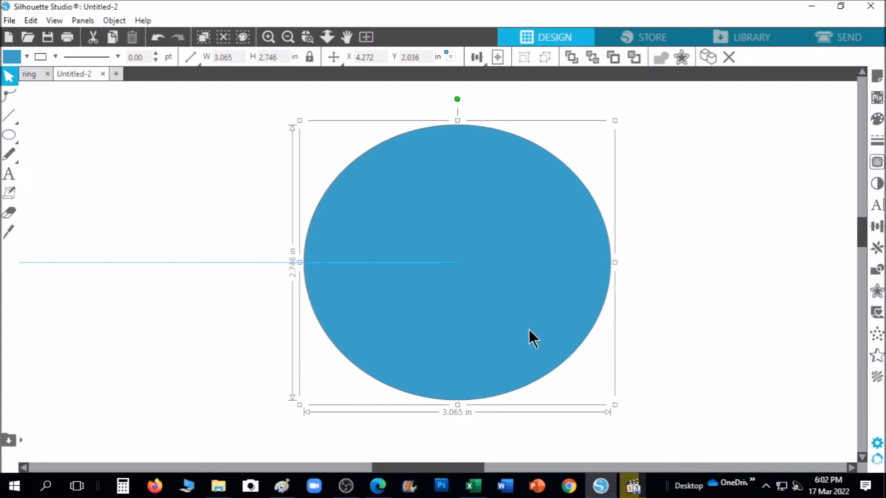
Create an outward offset of 0.07 in with rounded corners around the blue ellipse
{"action": "left_click", "coordinate": [876, 292]}
{"action": "left_click", "coordinate": [723, 119]}
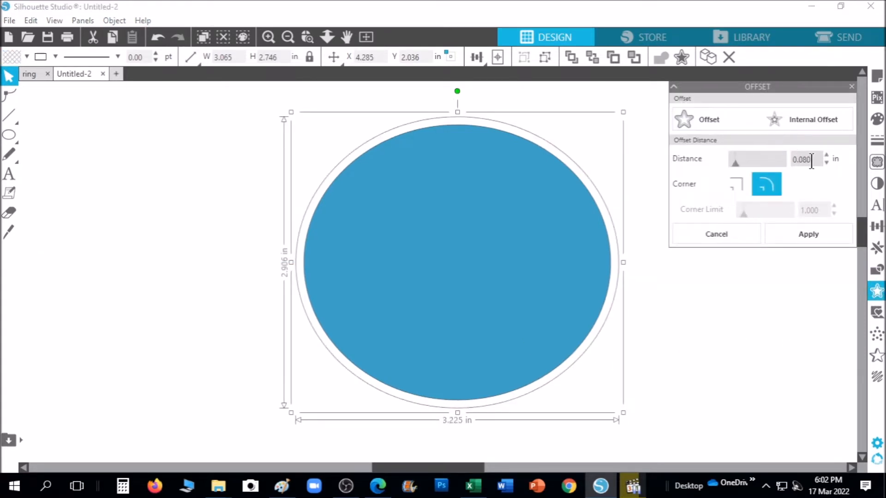
{"action": "key", "text": "BackSpace"}
{"action": "key", "text": "BackSpace"}
{"action": "type", "text": "7"}
{"action": "left_click", "coordinate": [820, 234]}
Make a compound path from the ellipse and its offset outline, and fill the ring with brown
{"action": "left_click_drag", "start_coordinate": [249, 106], "coordinate": [644, 425]}
{"action": "right_click", "coordinate": [451, 171]}
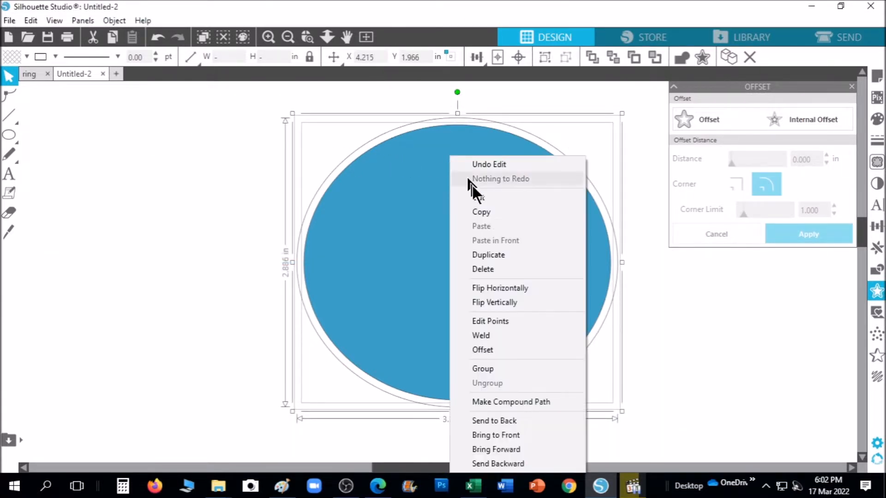
{"action": "left_click", "coordinate": [516, 401]}
{"action": "left_click", "coordinate": [876, 121]}
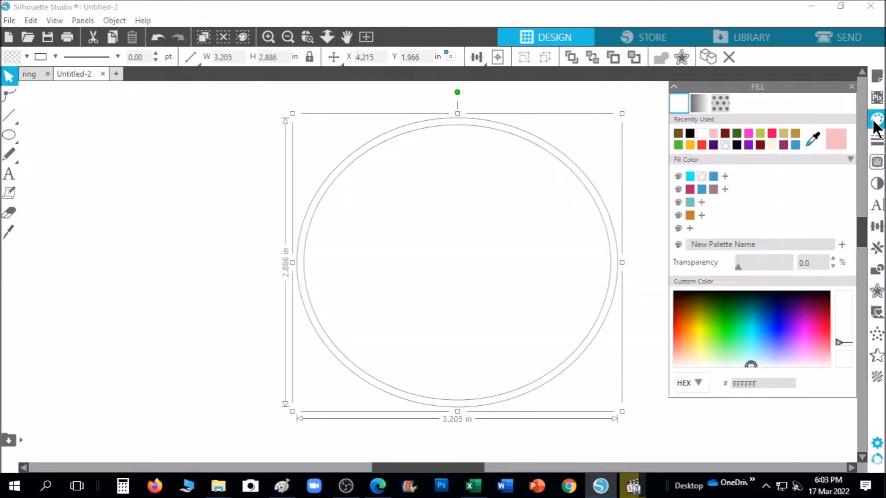
{"action": "left_click", "coordinate": [678, 133]}
{"action": "left_click", "coordinate": [851, 87]}
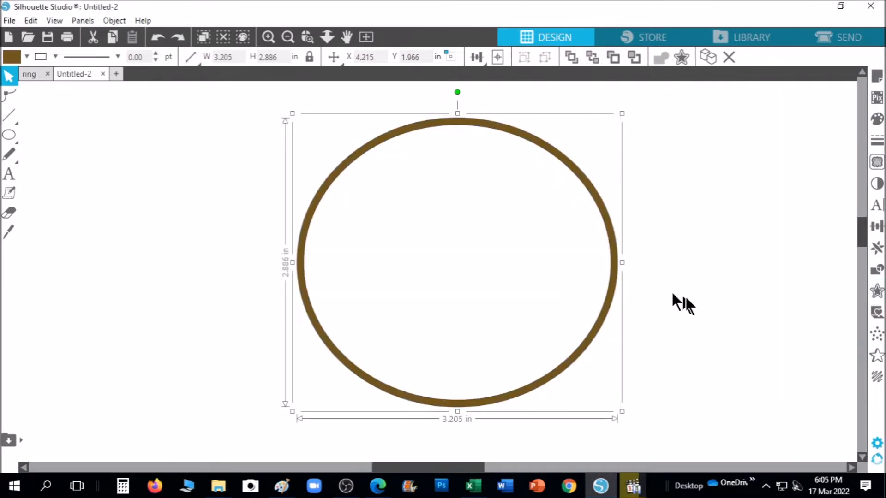
Duplicate the brown ring to its left and move the copy over the original ring
{"action": "left_click", "coordinate": [876, 248]}
{"action": "left_click", "coordinate": [762, 138]}
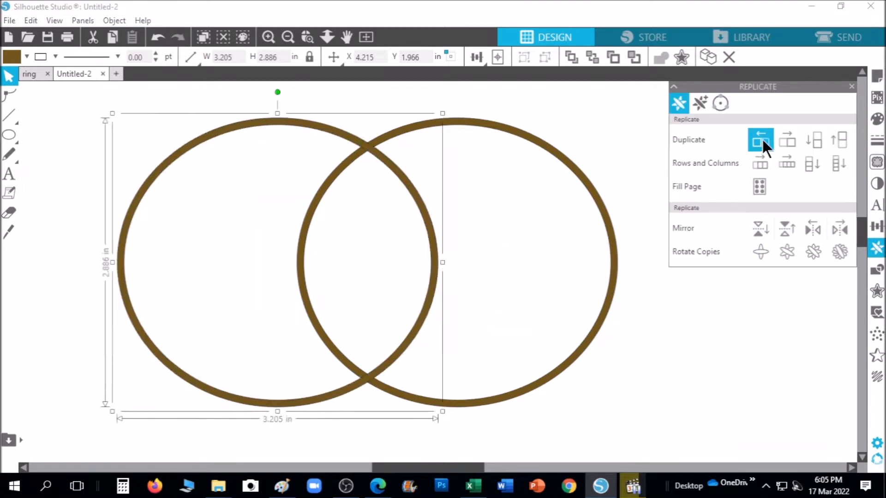
{"action": "left_click_drag", "start_coordinate": [290, 306], "coordinate": [594, 309]}
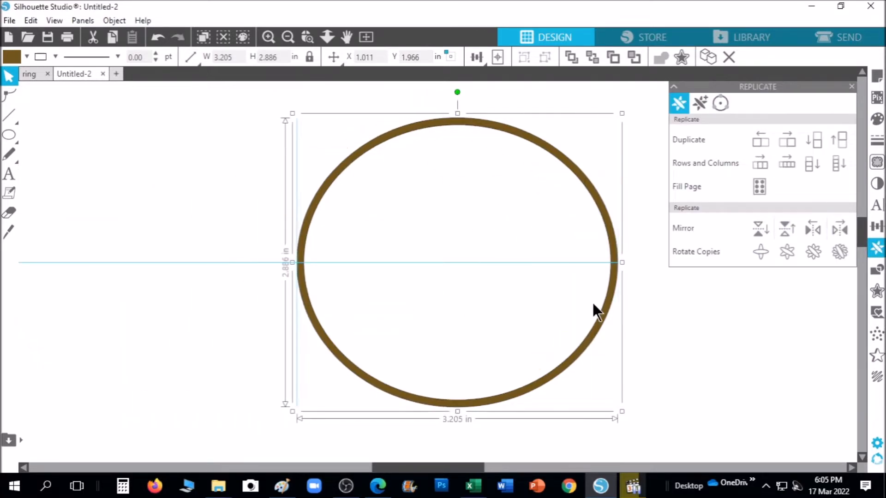
Nudge the ring copy slightly left of and below the original so the two rings interlace
{"action": "key", "text": "Left"}
{"action": "key", "text": "Left"}
{"action": "key", "text": "Left"}
{"action": "key", "text": "Left"}
{"action": "key", "text": "Left"}
{"action": "key", "text": "Left"}
{"action": "key", "text": "Left"}
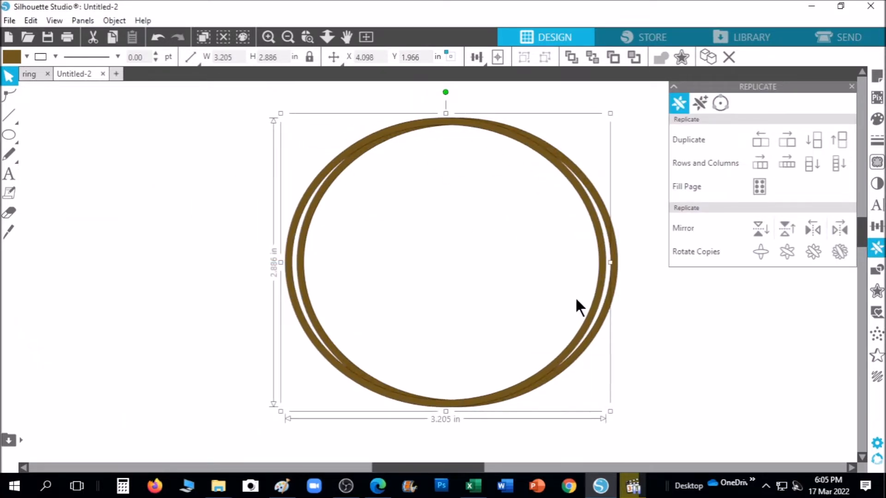
{"action": "key", "text": "Down"}
{"action": "key", "text": "Down"}
{"action": "key", "text": "Down"}
{"action": "key", "text": "Down"}
{"action": "key", "text": "Down"}
{"action": "key", "text": "Down"}
{"action": "key", "text": "Down"}
{"action": "key", "text": "Down"}
{"action": "key", "text": "Down"}
{"action": "key", "text": "Down"}
{"action": "key", "text": "Down"}
{"action": "key", "text": "Right"}
{"action": "key", "text": "Right"}
{"action": "key", "text": "Right"}
{"action": "key", "text": "Right"}
{"action": "key", "text": "Right"}
{"action": "key", "text": "Right"}
{"action": "key", "text": "Right"}
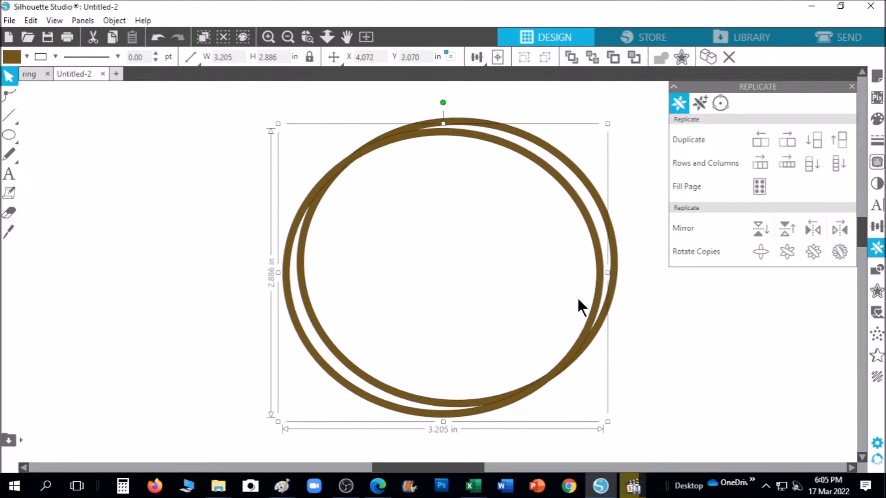
Duplicate the second ring, move the new copy over the others and shift it slightly to the right
{"action": "left_click", "coordinate": [759, 143]}
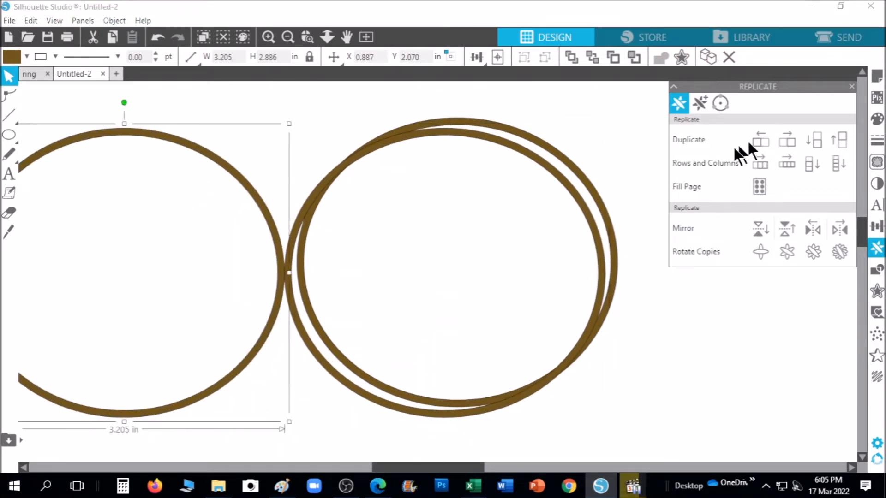
{"action": "left_click_drag", "start_coordinate": [269, 331], "coordinate": [595, 320]}
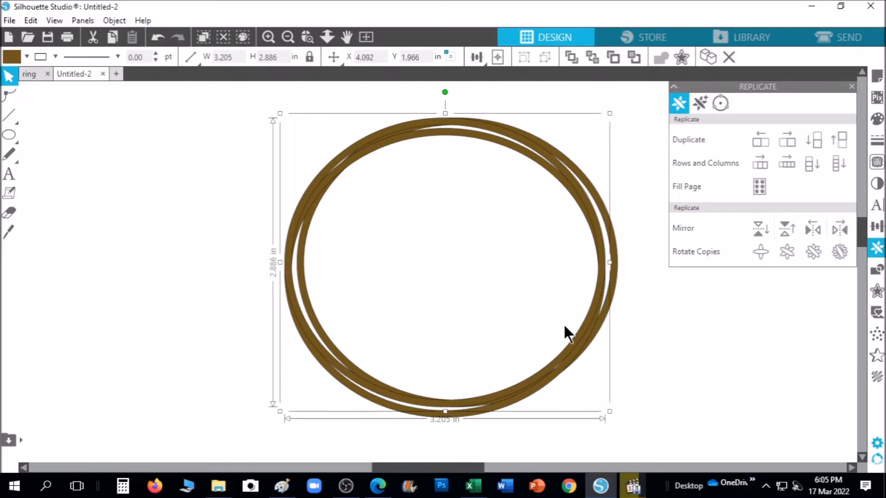
{"action": "key", "text": "Right"}
{"action": "key", "text": "Right"}
{"action": "key", "text": "Right"}
{"action": "key", "text": "Right"}
{"action": "key", "text": "Right"}
{"action": "key", "text": "Right"}
{"action": "key", "text": "Right"}
{"action": "key", "text": "Right"}
{"action": "key", "text": "Right"}
{"action": "key", "text": "Right"}
{"action": "key", "text": "Right"}
{"action": "key", "text": "Right"}
{"action": "key", "text": "Right"}
{"action": "key", "text": "Right"}
{"action": "key", "text": "Right"}
{"action": "key", "text": "Right"}
{"action": "key", "text": "Right"}
{"action": "key", "text": "Right"}
{"action": "key", "text": "Right"}
{"action": "key", "text": "Right"}
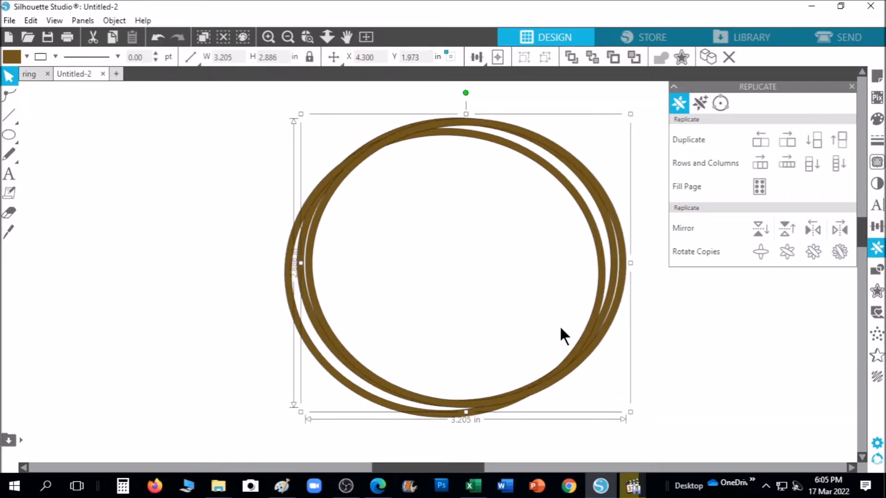
Nudge the third ring down and slightly left so that it interlaces with the other two rings
{"action": "key", "text": "Down"}
{"action": "key", "text": "Down"}
{"action": "key", "text": "Down"}
{"action": "key", "text": "Down"}
{"action": "key", "text": "Down"}
{"action": "key", "text": "Down"}
{"action": "key", "text": "Down"}
{"action": "key", "text": "Down"}
{"action": "key", "text": "Down"}
{"action": "key", "text": "Down"}
{"action": "key", "text": "Down"}
{"action": "key", "text": "Down"}
{"action": "key", "text": "Down"}
{"action": "key", "text": "Down"}
{"action": "key", "text": "Down"}
{"action": "key", "text": "Down"}
{"action": "key", "text": "Down"}
{"action": "key", "text": "Down"}
{"action": "key", "text": "Down"}
{"action": "key", "text": "Down"}
{"action": "key", "text": "Left"}
{"action": "key", "text": "Left"}
{"action": "key", "text": "Left"}
{"action": "key", "text": "Left"}
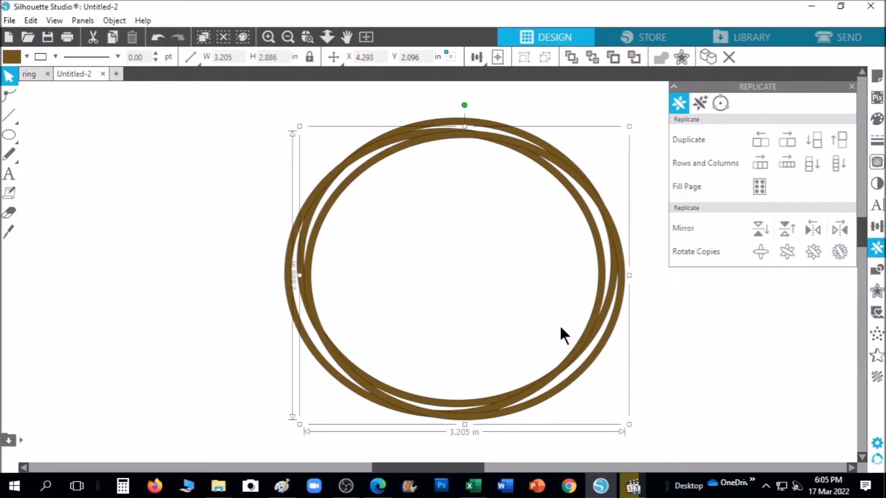
{"action": "key", "text": "Left"}
{"action": "key", "text": "Down"}
{"action": "key", "text": "Left"}
{"action": "key", "text": "Left"}
{"action": "key", "text": "Left"}
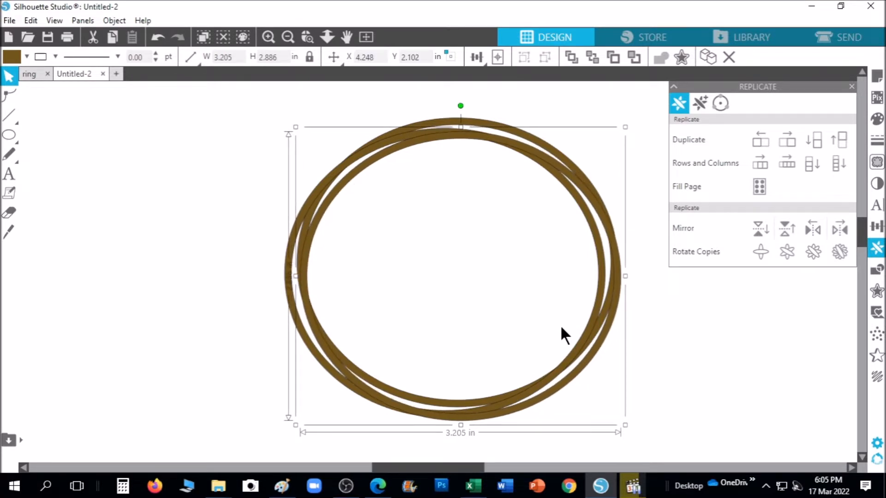
Select all three overlapping rings and weld them into one shape
{"action": "left_click_drag", "start_coordinate": [216, 123], "coordinate": [633, 435]}
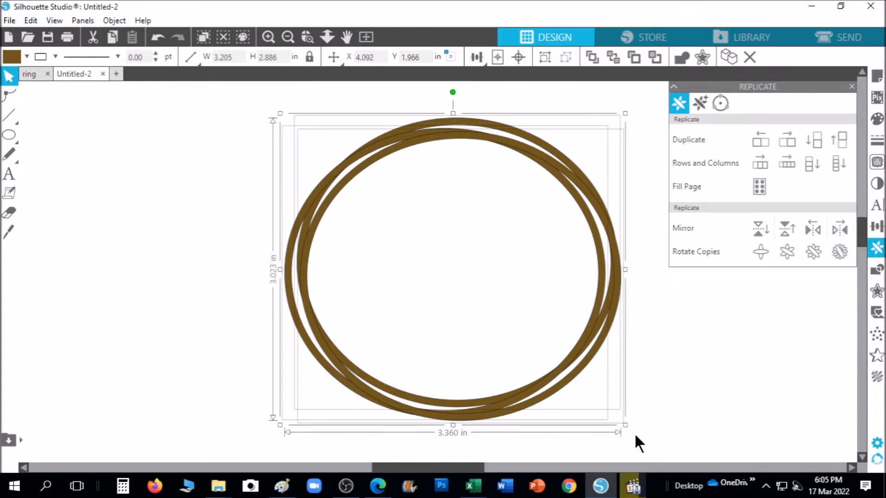
{"action": "left_click", "coordinate": [877, 271]}
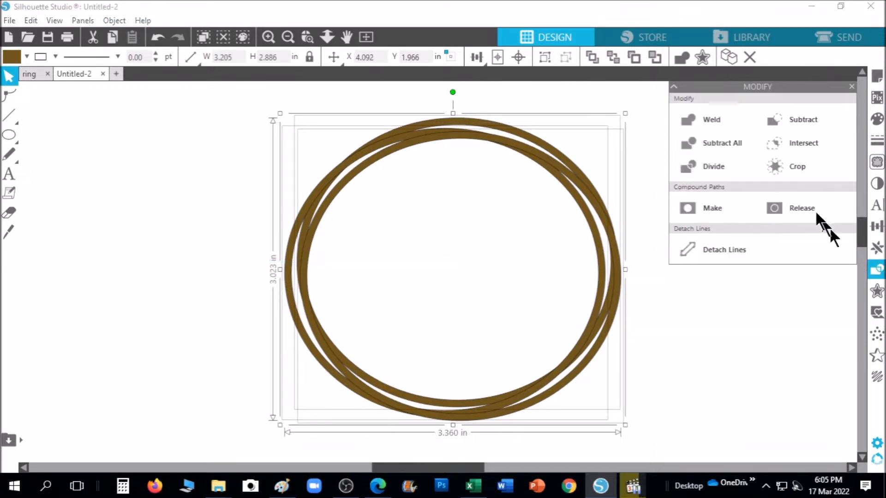
{"action": "left_click", "coordinate": [711, 119]}
{"action": "left_click", "coordinate": [850, 86]}
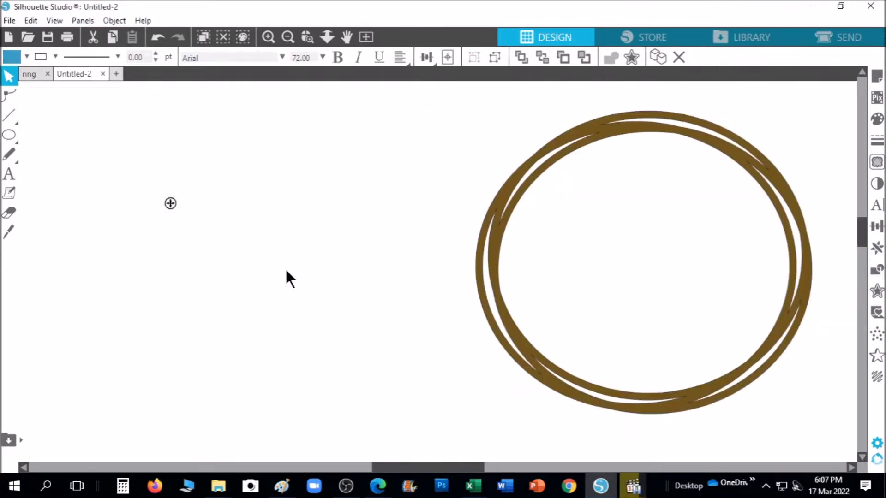
Enter the text "happy birthday" on two lines to the left of the ring
{"action": "type", "text": "happy"}
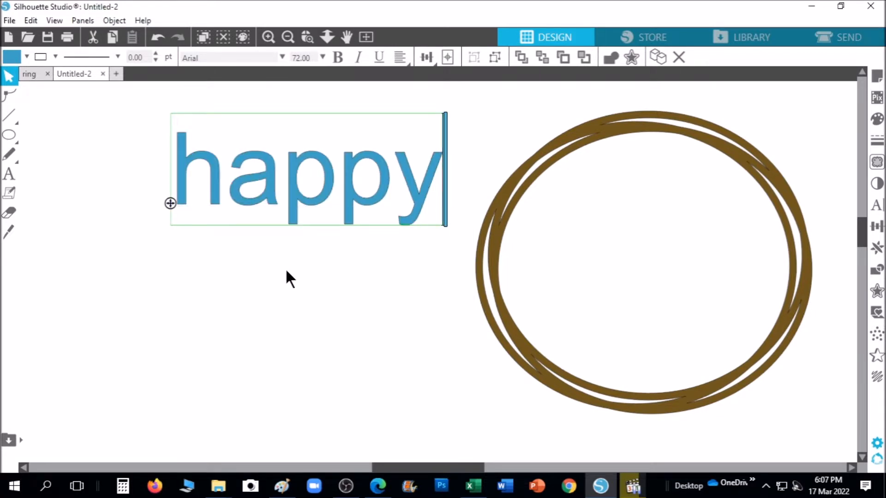
{"action": "key", "text": "Return"}
{"action": "type", "text": "n"}
{"action": "key", "text": "BackSpace"}
{"action": "type", "text": "birthday"}
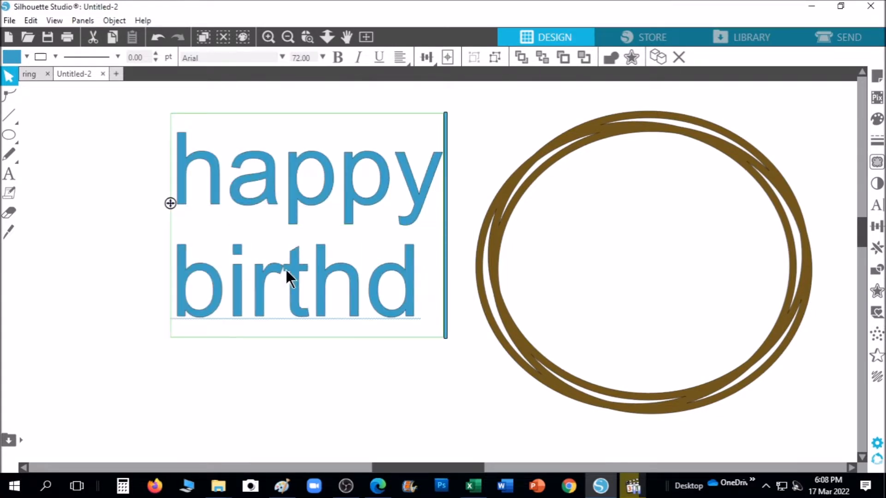
{"action": "left_click", "coordinate": [373, 355]}
{"action": "left_click", "coordinate": [401, 319]}
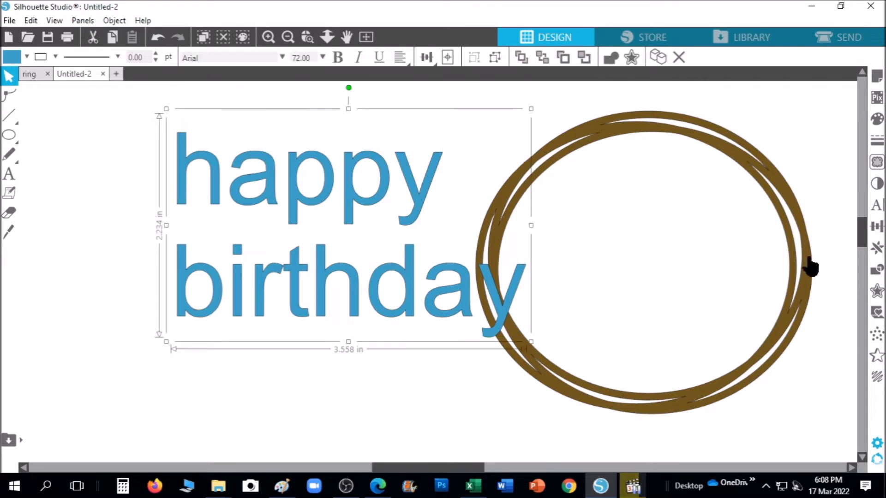
Centre the two-line text, set its font to Thank You So Much and tighten its line spacing
{"action": "left_click", "coordinate": [876, 208]}
{"action": "left_click", "coordinate": [773, 329]}
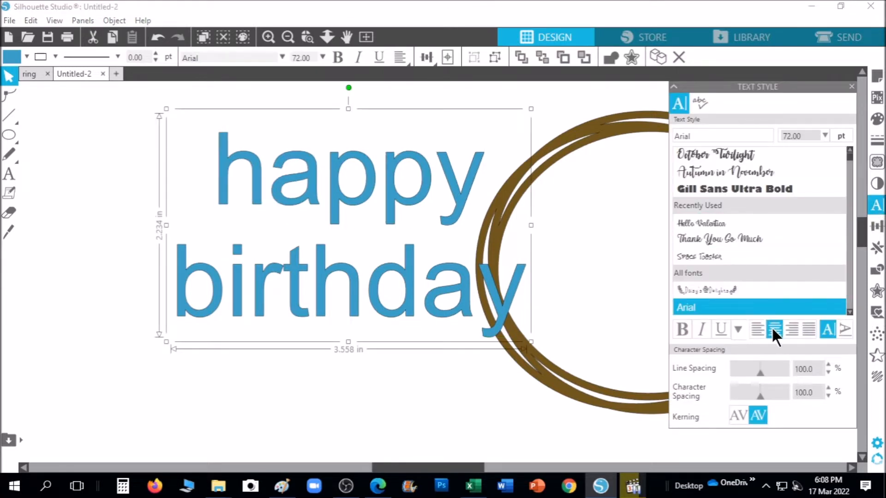
{"action": "left_click", "coordinate": [750, 238]}
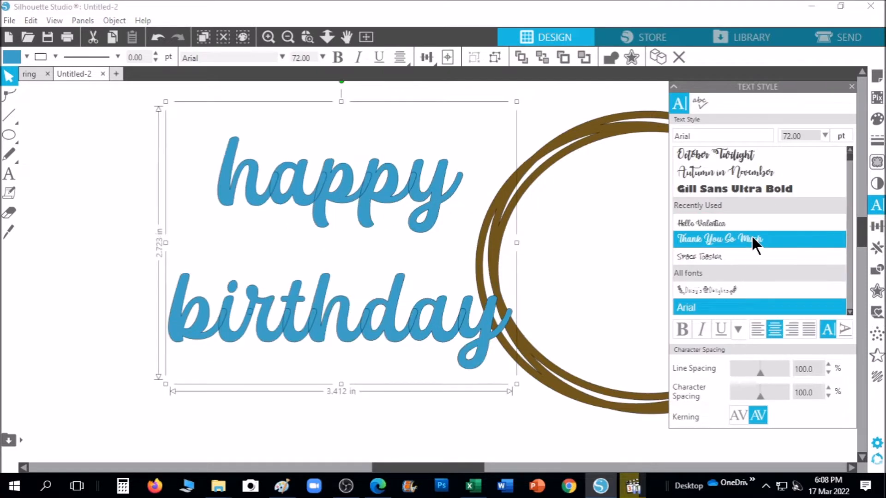
{"action": "left_click", "coordinate": [828, 373]}
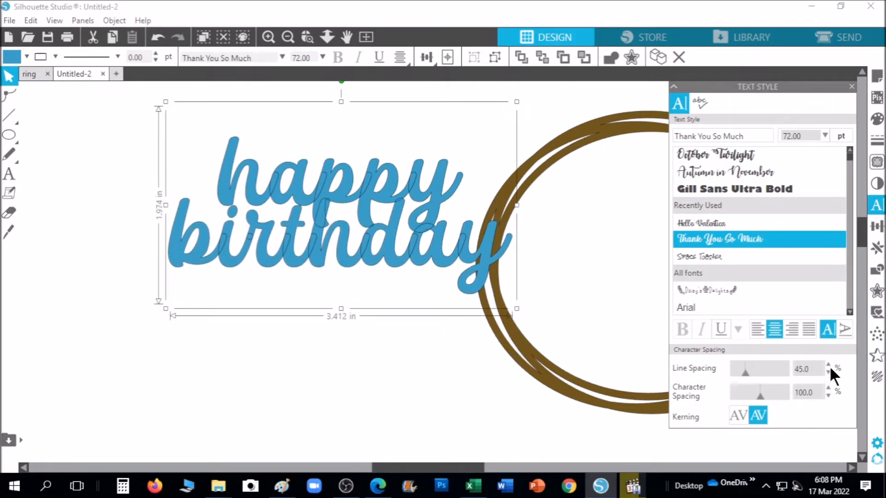
{"action": "left_click", "coordinate": [829, 364]}
{"action": "left_click", "coordinate": [852, 87]}
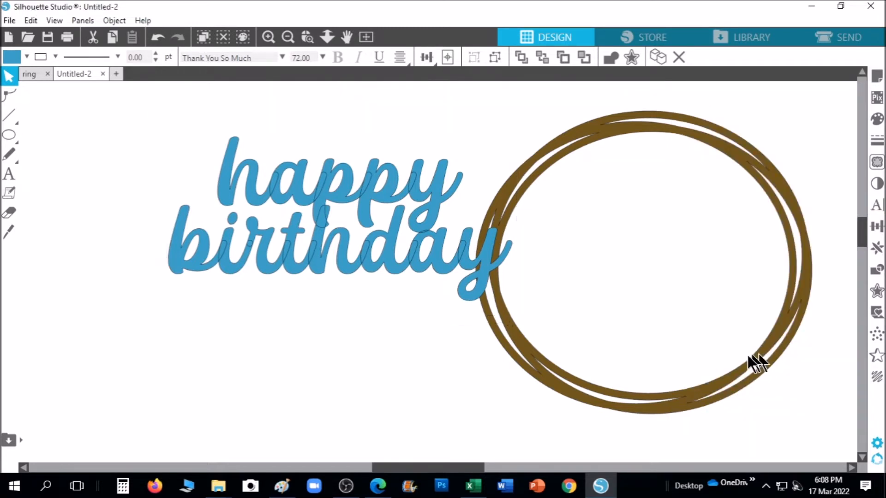
Place the text inside the upper half of the ring and scale it to about 2.36 in wide
{"action": "left_click_drag", "start_coordinate": [763, 364], "coordinate": [534, 366]}
{"action": "left_click_drag", "start_coordinate": [413, 259], "coordinate": [493, 270]}
{"action": "left_click_drag", "start_coordinate": [594, 107], "coordinate": [471, 211]}
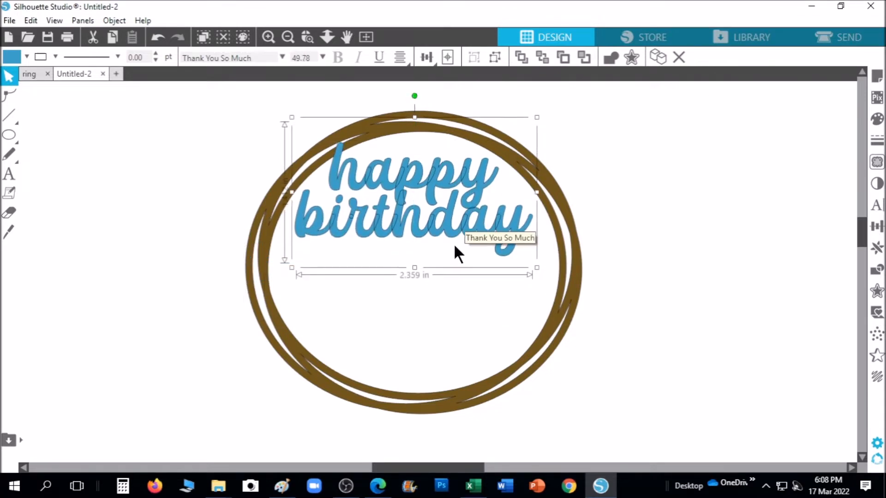
Widen the text to about 2.77 in and nudge it down so both ends overlap the ring's sides
{"action": "left_click_drag", "start_coordinate": [539, 197], "coordinate": [562, 197]}
{"action": "scroll", "coordinate": [562, 198], "scroll_direction": "up", "scroll_amount": 3}
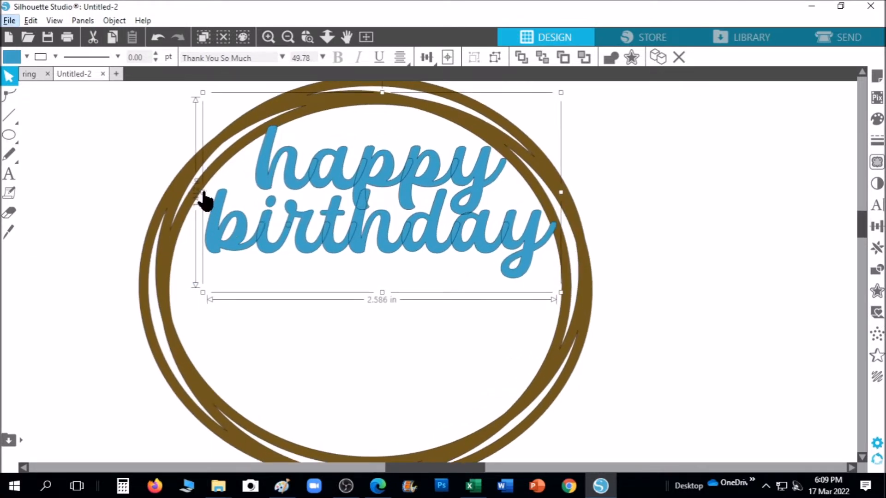
{"action": "left_click_drag", "start_coordinate": [203, 194], "coordinate": [180, 195]}
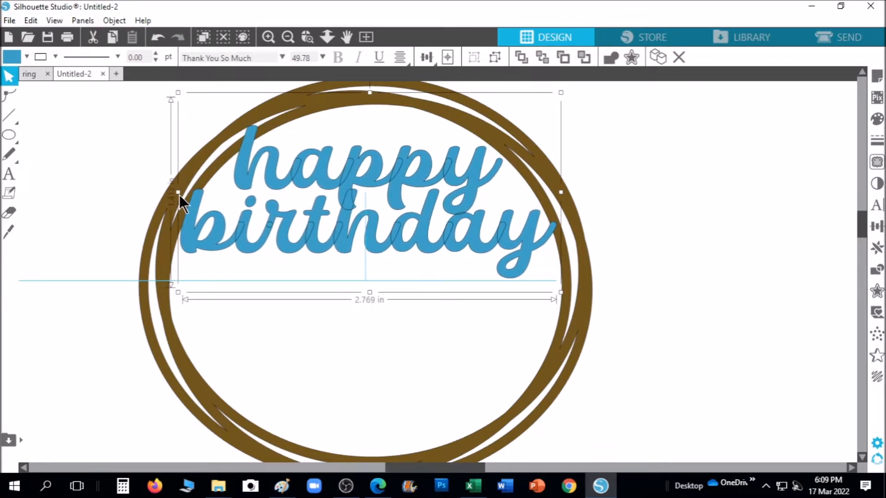
{"action": "key", "text": "Right"}
{"action": "key", "text": "Right"}
{"action": "key", "text": "Down"}
{"action": "key", "text": "Down"}
{"action": "key", "text": "Down"}
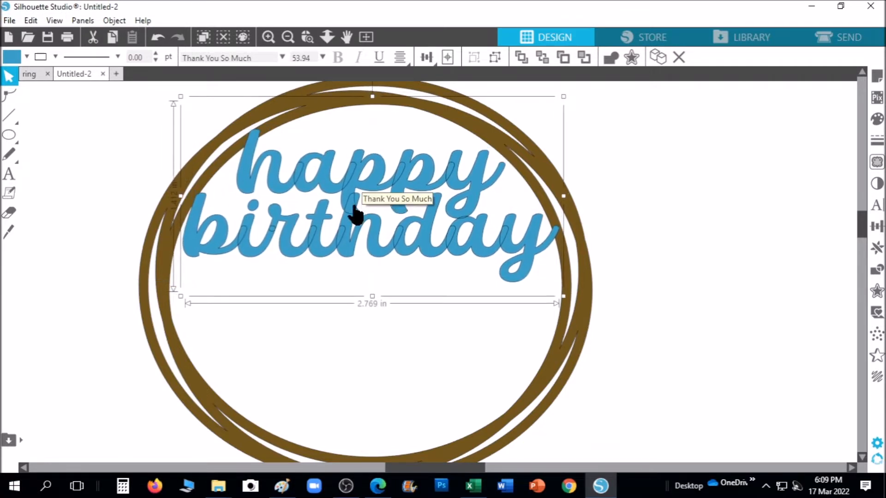
{"action": "key", "text": "Left"}
{"action": "key", "text": "Left"}
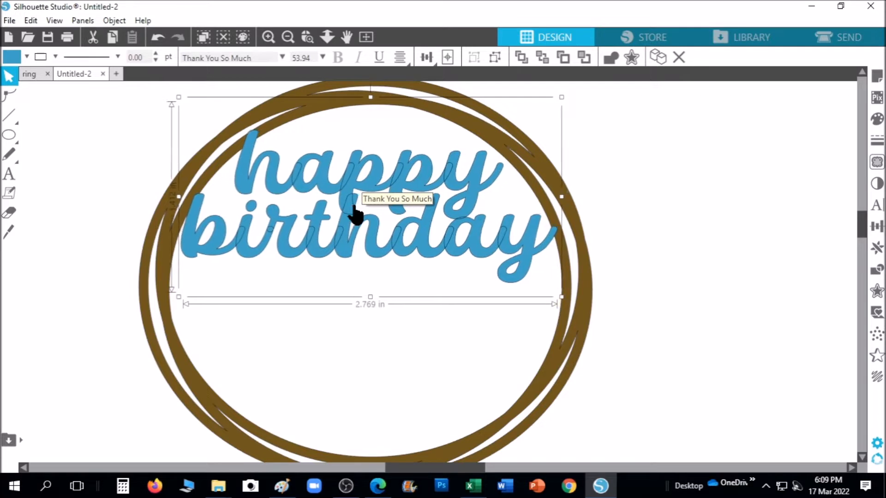
Select the ring and the "happy birthday" text and weld them into one shape
{"action": "scroll", "coordinate": [554, 237], "scroll_direction": "down", "scroll_amount": 3}
{"action": "key", "text": "alt"}
{"action": "left_click_drag", "start_coordinate": [186, 107], "coordinate": [589, 206]}
{"action": "left_click_drag", "start_coordinate": [610, 433], "coordinate": [610, 434]}
{"action": "left_click", "coordinate": [877, 271]}
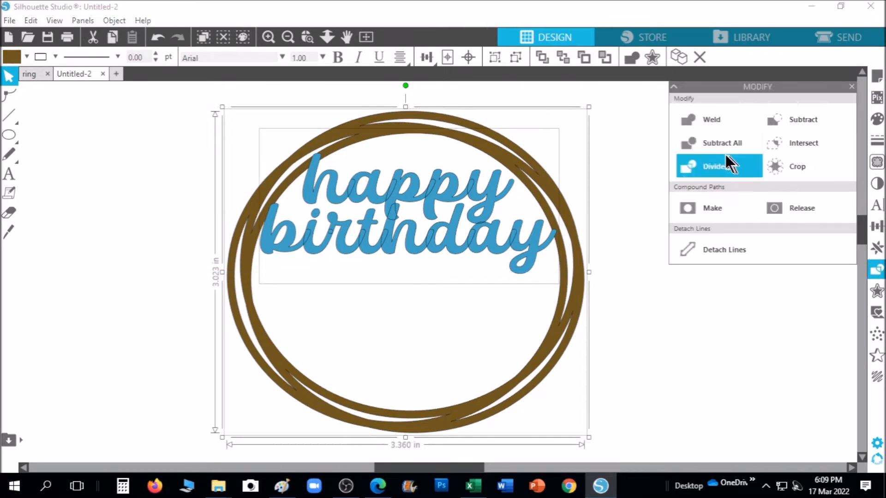
{"action": "left_click", "coordinate": [697, 121]}
{"action": "left_click", "coordinate": [851, 86]}
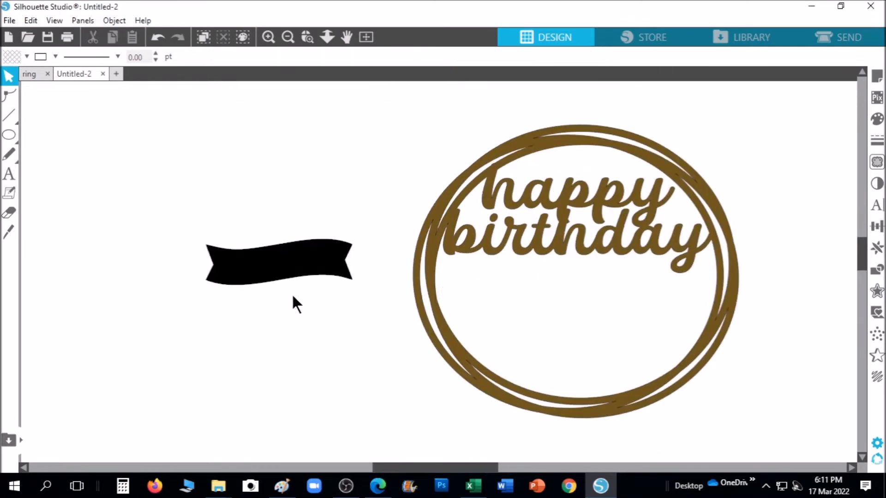
Fill the black banner with light pink, F3BAC0
{"action": "left_click", "coordinate": [316, 276]}
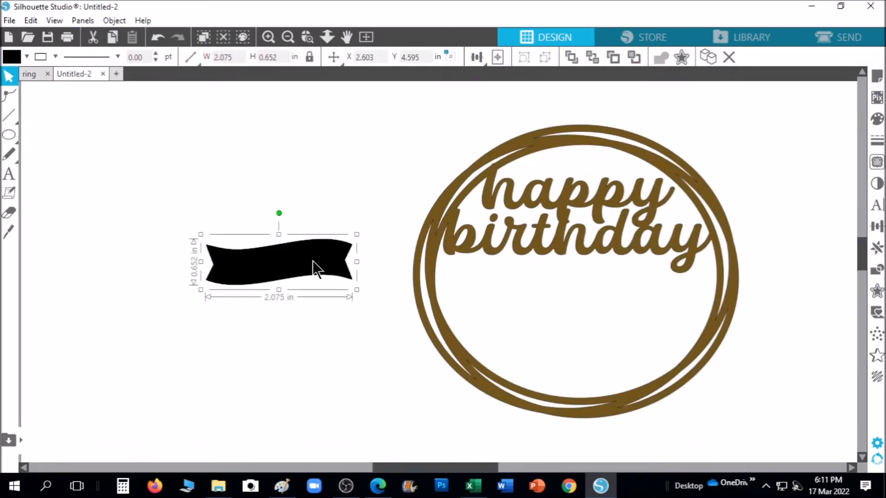
{"action": "left_click", "coordinate": [877, 121]}
{"action": "left_click", "coordinate": [713, 133]}
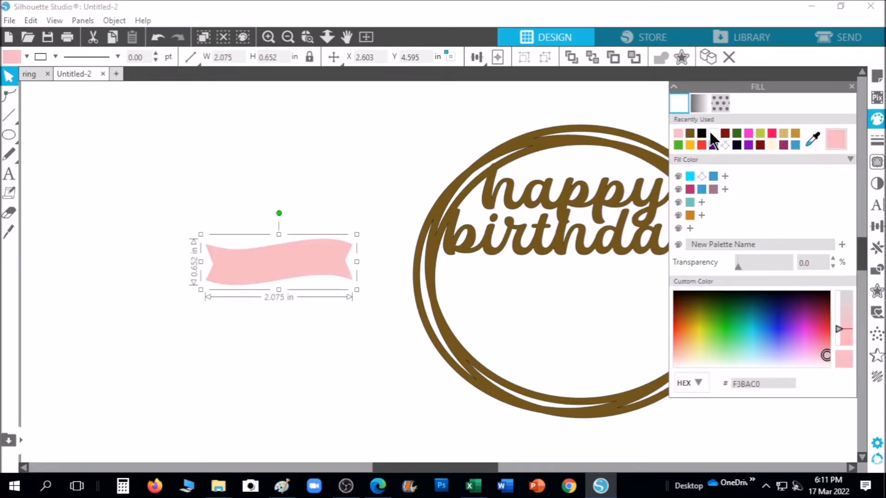
{"action": "left_click", "coordinate": [852, 86]}
Enlarge the pink banner to about 3.96 in wide and move it up beside the ring
{"action": "left_click_drag", "start_coordinate": [356, 291], "coordinate": [438, 376]}
{"action": "left_click_drag", "start_coordinate": [330, 298], "coordinate": [267, 220]}
{"action": "left_click_drag", "start_coordinate": [374, 237], "coordinate": [409, 249]}
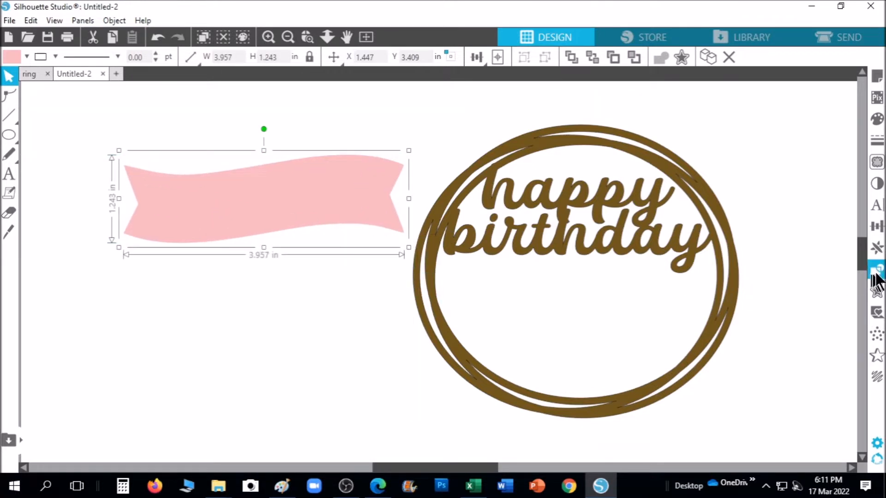
Create an offset around the pink banner at a distance of 0.030 in
{"action": "left_click", "coordinate": [877, 290]}
{"action": "left_click", "coordinate": [712, 117]}
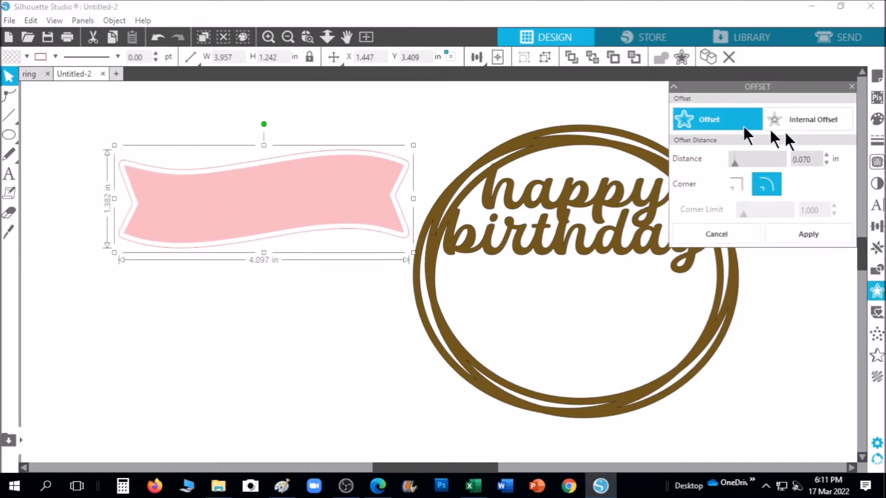
{"action": "type", "text": "0.030"}
{"action": "left_click_drag", "start_coordinate": [822, 159], "coordinate": [772, 160]}
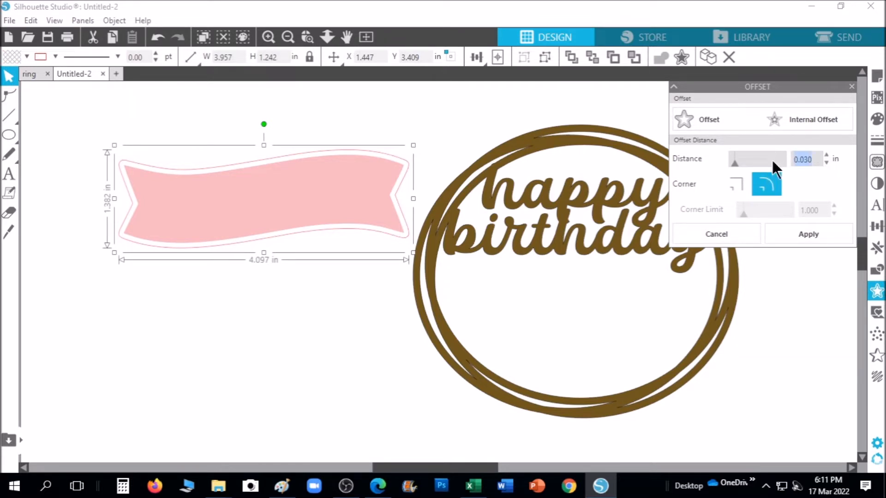
{"action": "left_click", "coordinate": [813, 231]}
Fill the banner's offset shape with white
{"action": "left_click", "coordinate": [876, 118]}
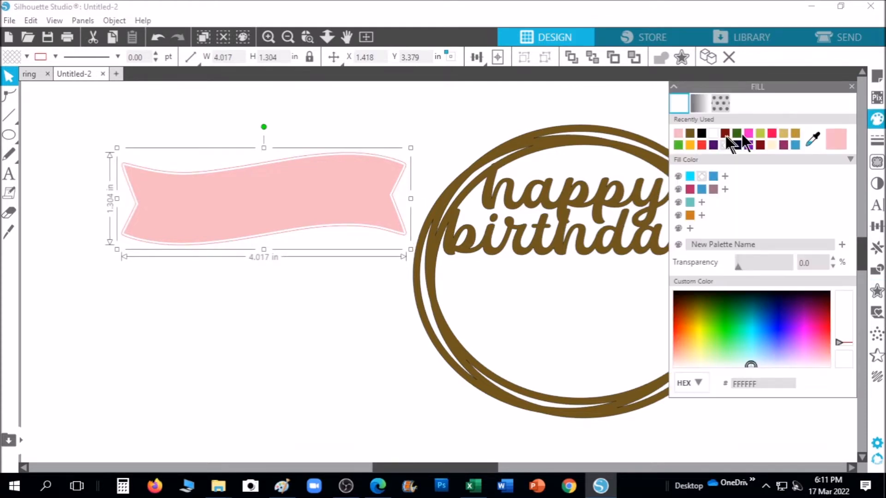
{"action": "left_click", "coordinate": [713, 133]}
{"action": "left_click", "coordinate": [852, 87]}
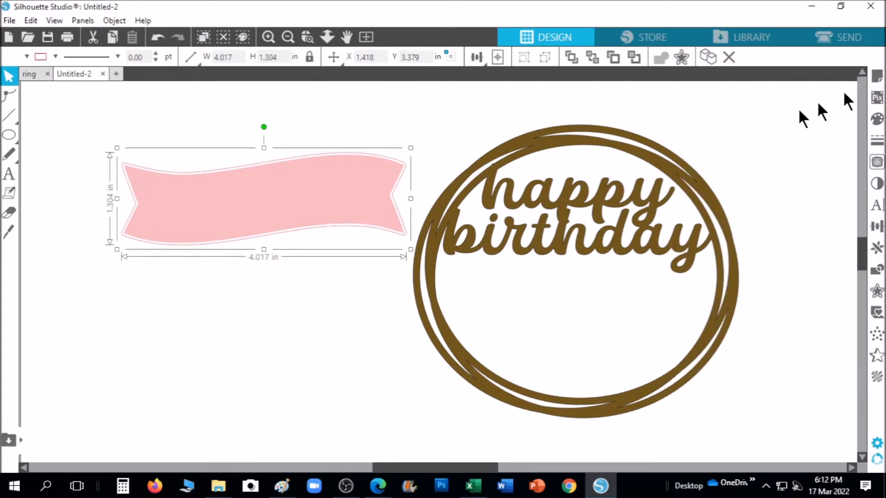
Group the pink banner with its white offset
{"action": "left_click_drag", "start_coordinate": [91, 130], "coordinate": [417, 234]}
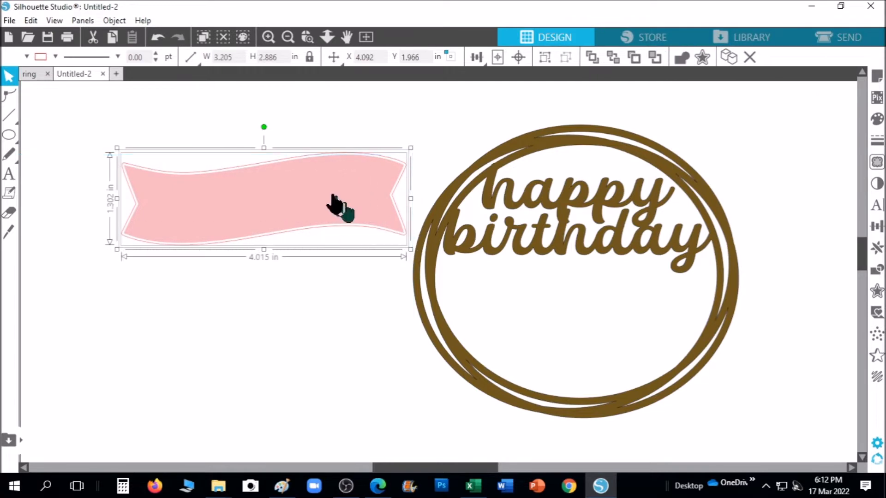
{"action": "right_click", "coordinate": [271, 155]}
{"action": "left_click", "coordinate": [309, 368]}
Move the grouped banner over the lower part of the ring and bring it to the front
{"action": "left_click_drag", "start_coordinate": [305, 210], "coordinate": [610, 362]}
{"action": "right_click", "coordinate": [569, 336]}
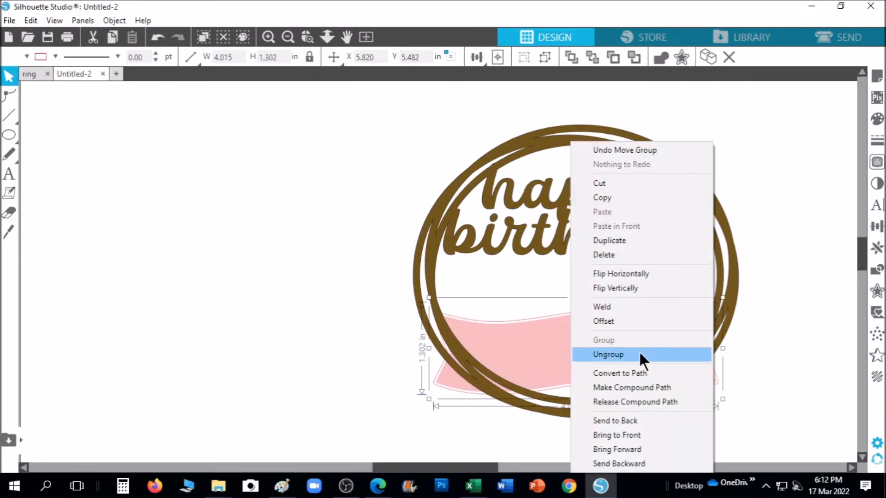
{"action": "left_click", "coordinate": [641, 436]}
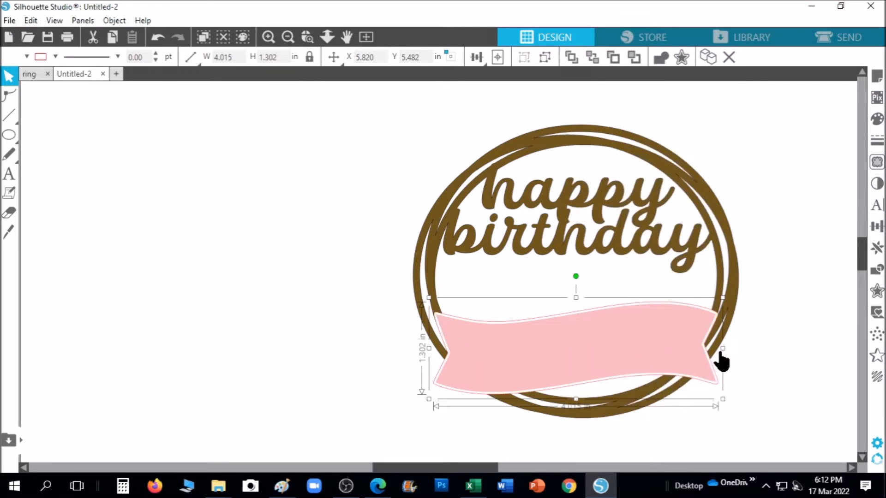
Shift the whole design left and widen the banner to about 5.3 in so it extends past both sides of the ring
{"action": "left_click_drag", "start_coordinate": [479, 107], "coordinate": [592, 173]}
{"action": "left_click_drag", "start_coordinate": [737, 314], "coordinate": [613, 307]}
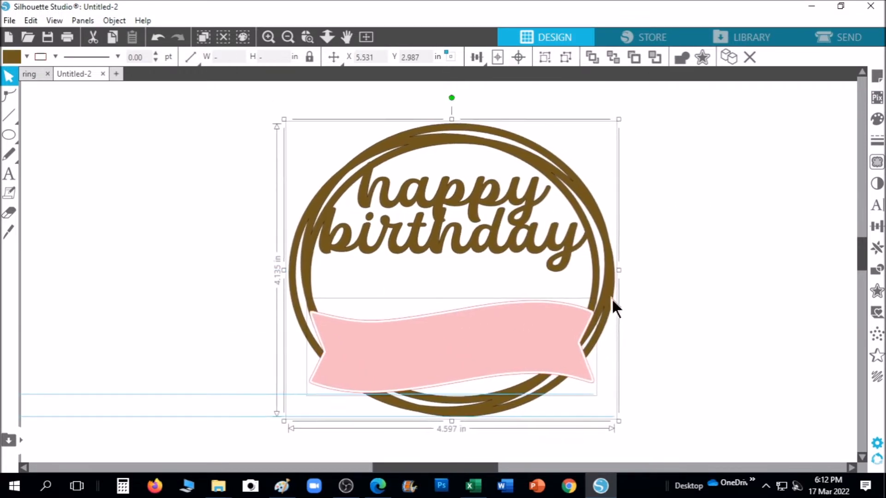
{"action": "left_click", "coordinate": [538, 336]}
{"action": "left_click_drag", "start_coordinate": [607, 346], "coordinate": [647, 346]}
{"action": "left_click_drag", "start_coordinate": [312, 350], "coordinate": [263, 352]}
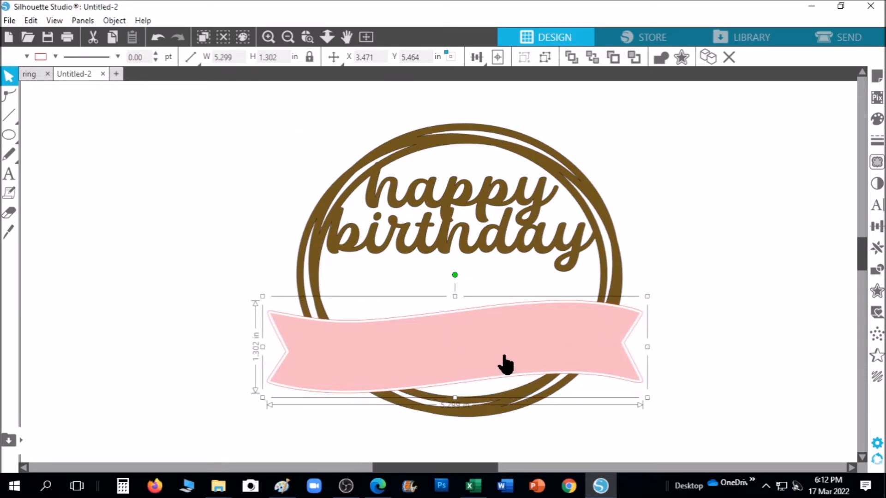
Nudge the banner up on the ring to a Y position of about 5.31 in
{"action": "key", "text": "Up"}
{"action": "key", "text": "Up"}
{"action": "key", "text": "Up"}
{"action": "key", "text": "Up"}
{"action": "key", "text": "Up"}
{"action": "key", "text": "Up"}
{"action": "key", "text": "Up"}
{"action": "key", "text": "Up"}
{"action": "key", "text": "Up"}
{"action": "key", "text": "Up"}
{"action": "key", "text": "Up"}
{"action": "key", "text": "Up"}
{"action": "key", "text": "Up"}
{"action": "key", "text": "Up"}
{"action": "key", "text": "Up"}
{"action": "key", "text": "Up"}
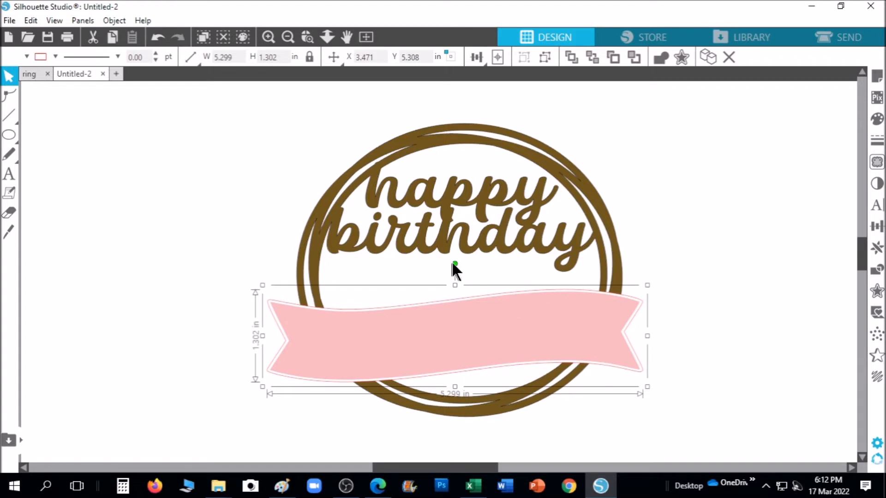
Tilt the banner slightly counterclockwise and enlarge it to about 5.39 in wide by 1.39 in high
{"action": "left_click_drag", "start_coordinate": [454, 264], "coordinate": [450, 264]}
{"action": "left_click_drag", "start_coordinate": [649, 323], "coordinate": [655, 322]}
{"action": "left_click_drag", "start_coordinate": [462, 385], "coordinate": [462, 392]}
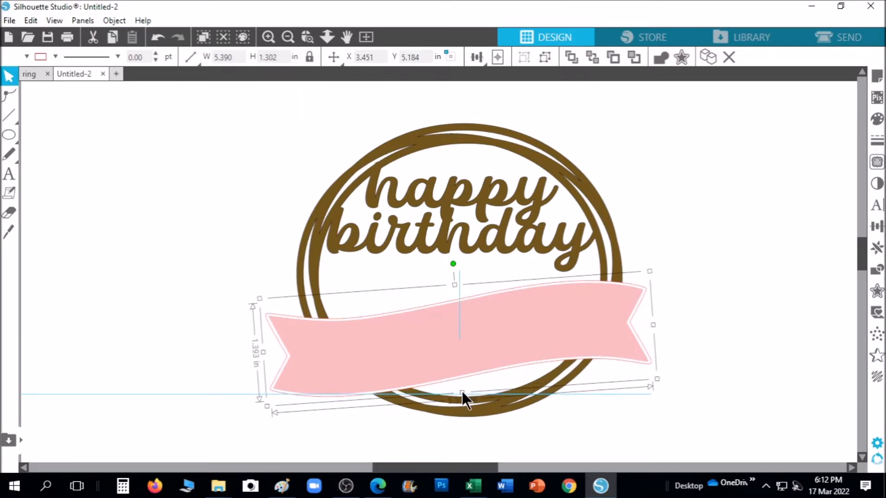
{"action": "left_click", "coordinate": [710, 382]}
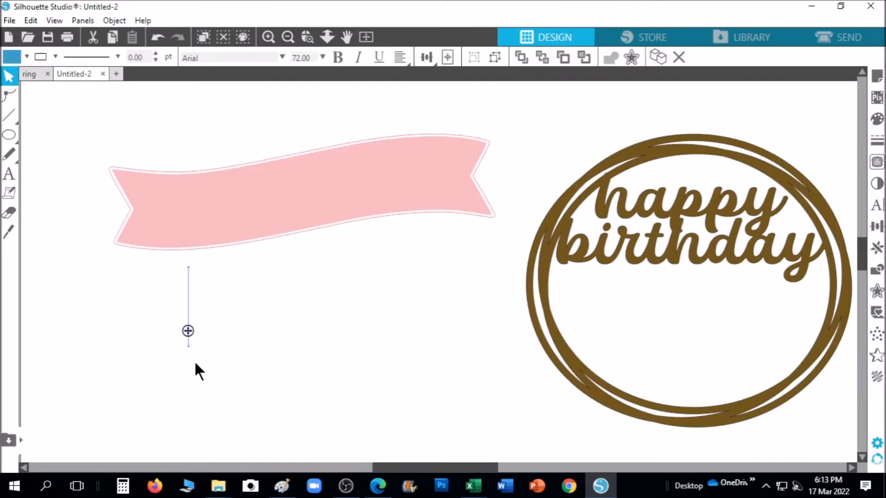
Enter the birthday person's first name as text below the banner and set its font to October Twilight
{"action": "type", "text": "Katherine"}
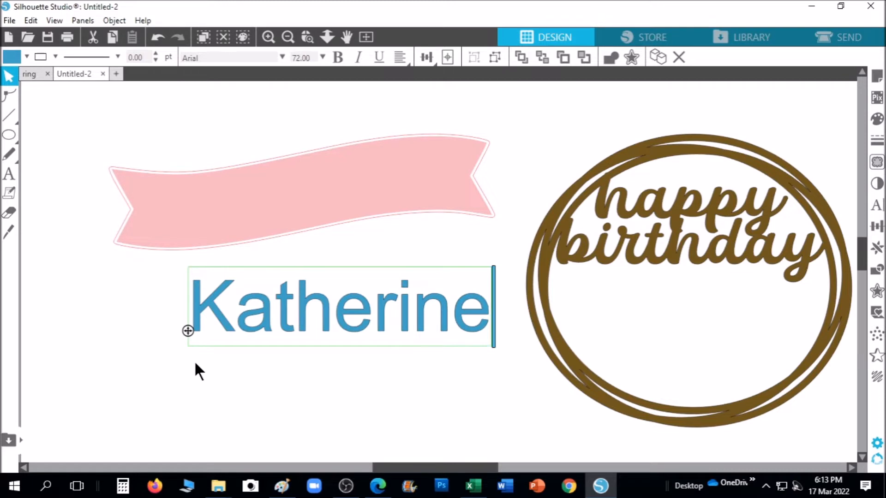
{"action": "left_click", "coordinate": [388, 351]}
{"action": "left_click", "coordinate": [407, 328]}
{"action": "left_click", "coordinate": [876, 205]}
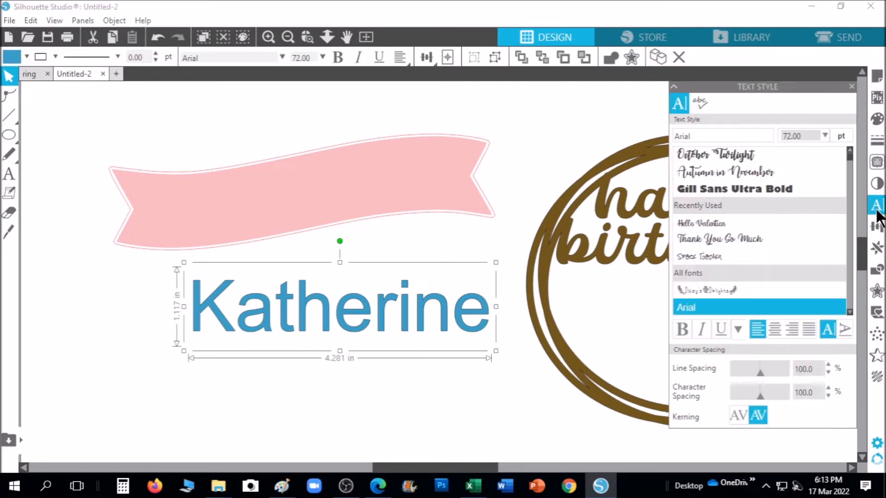
{"action": "left_click", "coordinate": [760, 155]}
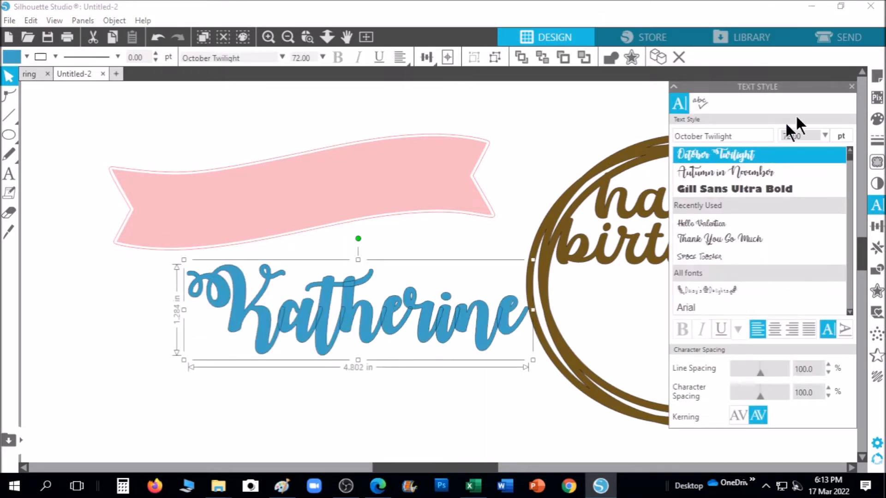
{"action": "left_click", "coordinate": [852, 87]}
Place the name on the pink banner, shrink it to fit and rotate it to follow the banner's slope
{"action": "left_click_drag", "start_coordinate": [416, 324], "coordinate": [392, 212]}
{"action": "scroll", "coordinate": [364, 306], "scroll_direction": "up", "scroll_amount": 2}
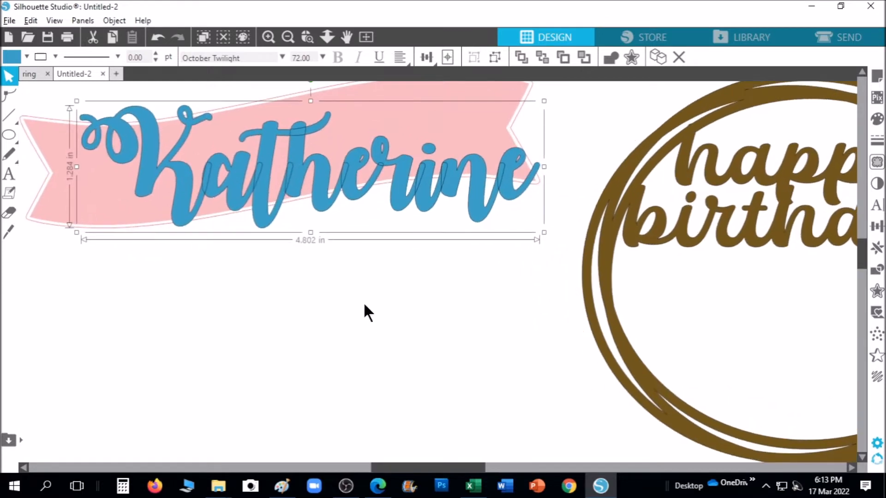
{"action": "left_click_drag", "start_coordinate": [858, 251], "coordinate": [859, 235]}
{"action": "left_click_drag", "start_coordinate": [484, 467], "coordinate": [467, 470]}
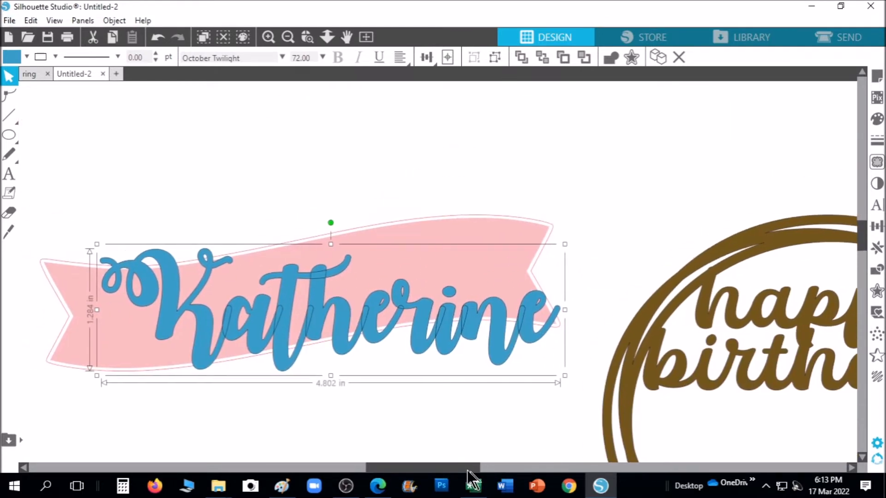
{"action": "left_click_drag", "start_coordinate": [468, 330], "coordinate": [439, 334]}
{"action": "left_click_drag", "start_coordinate": [588, 245], "coordinate": [500, 269]}
{"action": "left_click_drag", "start_coordinate": [309, 248], "coordinate": [297, 250]}
{"action": "left_click_drag", "start_coordinate": [340, 327], "coordinate": [385, 311]}
{"action": "left_click_drag", "start_coordinate": [535, 223], "coordinate": [506, 233]}
{"action": "left_click_drag", "start_coordinate": [419, 310], "coordinate": [406, 315]}
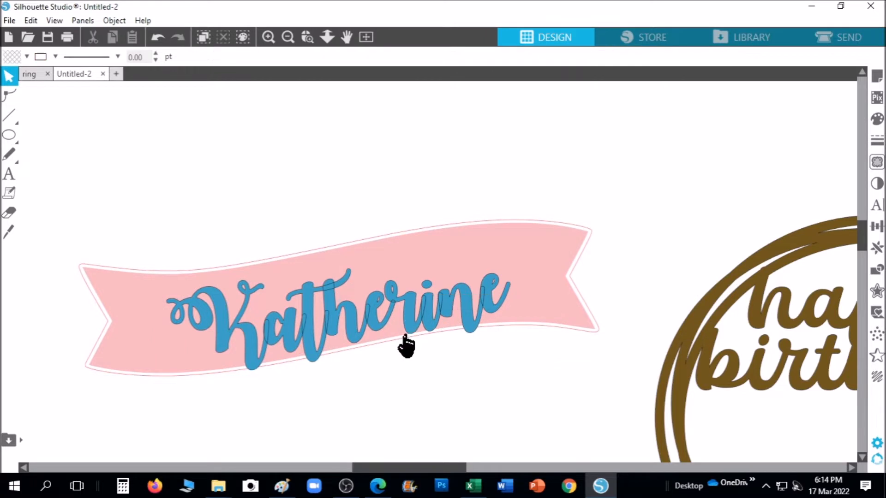
Nudge the banner down behind the name to a Y position of about 3.26 in
{"action": "key", "text": "Down"}
{"action": "key", "text": "Down"}
{"action": "key", "text": "Down"}
{"action": "key", "text": "Down"}
{"action": "key", "text": "Down"}
{"action": "key", "text": "Down"}
{"action": "key", "text": "Down"}
{"action": "key", "text": "Down"}
{"action": "key", "text": "Down"}
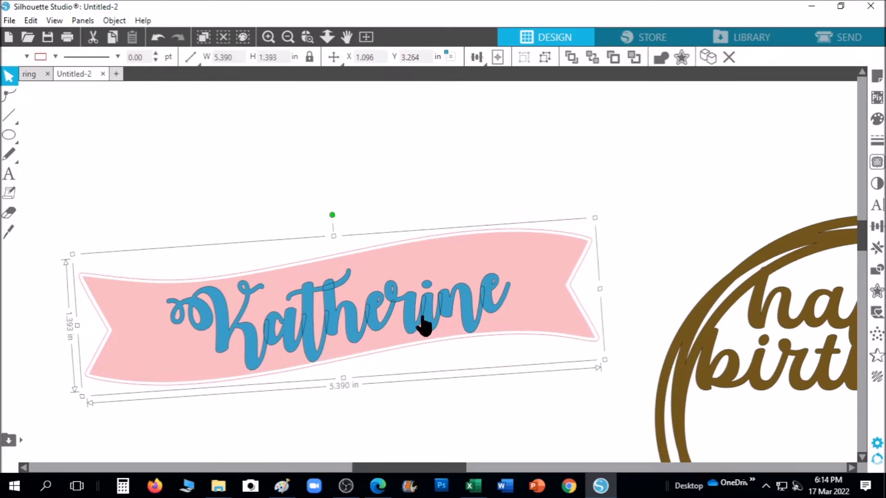
Shrink the name to about 3.53 in wide and readjust its position on the banner
{"action": "left_click", "coordinate": [422, 322]}
{"action": "left_click_drag", "start_coordinate": [507, 236], "coordinate": [491, 247]}
{"action": "left_click_drag", "start_coordinate": [492, 292], "coordinate": [508, 291]}
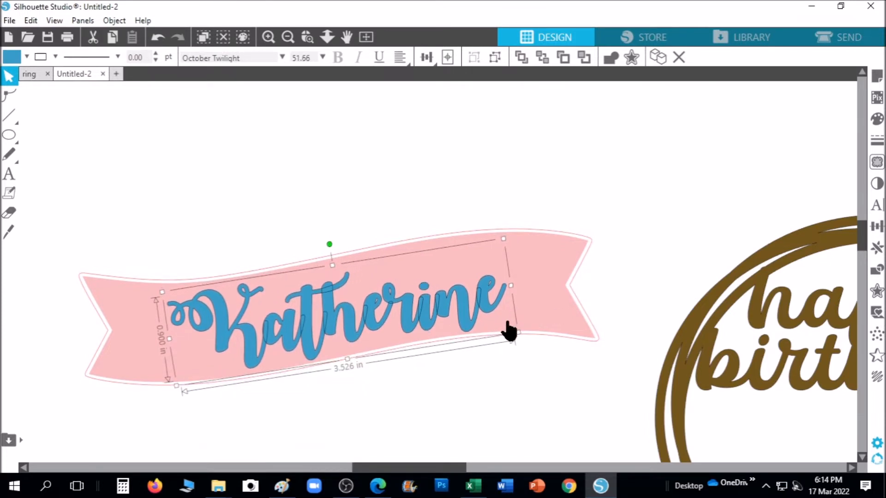
Move the banner off the name and weld the name's overlapping letters into one shape
{"action": "left_click", "coordinate": [480, 369]}
{"action": "left_click_drag", "start_coordinate": [511, 333], "coordinate": [536, 190]}
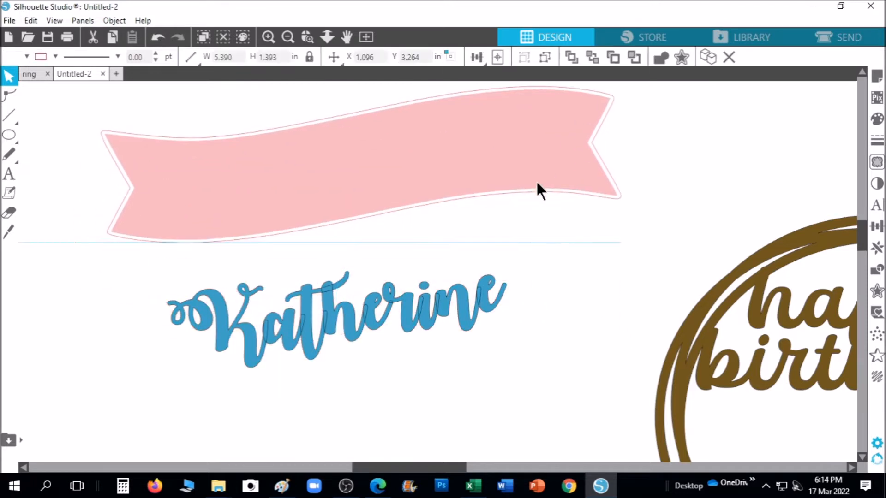
{"action": "left_click", "coordinate": [424, 321]}
{"action": "left_click", "coordinate": [877, 271]}
{"action": "left_click", "coordinate": [706, 118]}
{"action": "right_click", "coordinate": [314, 289]}
{"action": "left_click", "coordinate": [355, 356]}
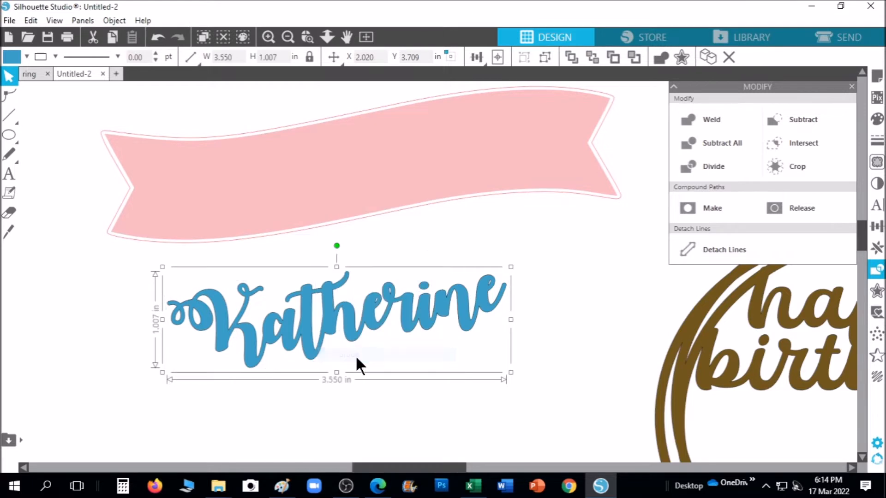
Fill the welded name with the lettering's brown, 6F551C
{"action": "left_click", "coordinate": [876, 119]}
{"action": "left_click", "coordinate": [701, 133]}
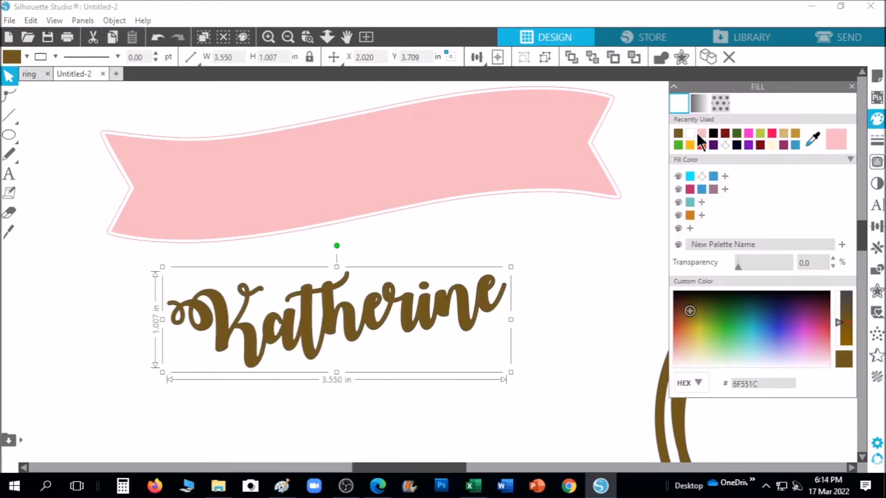
{"action": "left_click", "coordinate": [851, 87]}
Move the banner back behind the name and lower the name to a Y position of about 3.83 in
{"action": "left_click_drag", "start_coordinate": [419, 198], "coordinate": [410, 334]}
{"action": "left_click", "coordinate": [417, 323]}
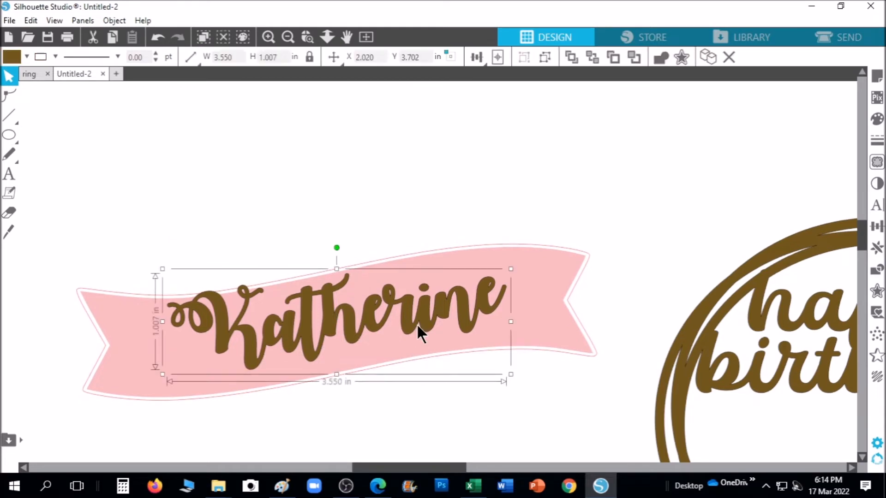
{"action": "left_click_drag", "start_coordinate": [417, 323], "coordinate": [417, 334]}
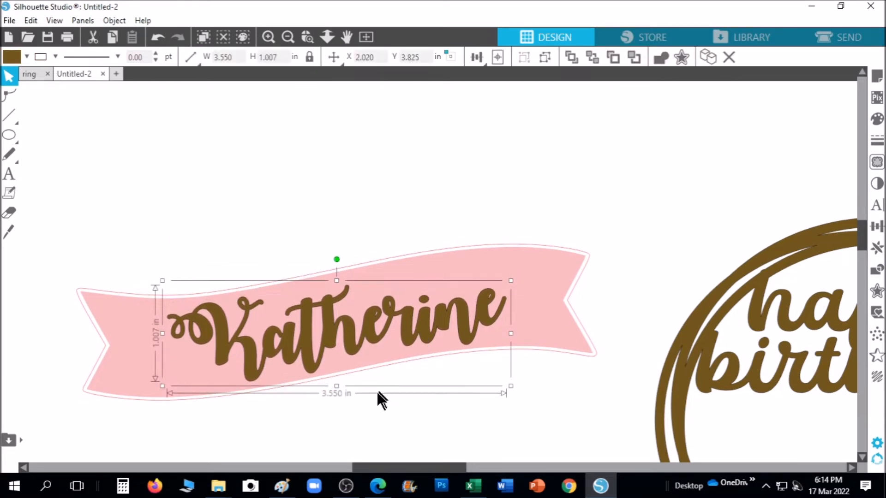
Select the name and the banner and group them
{"action": "left_click", "coordinate": [386, 407]}
{"action": "left_click_drag", "start_coordinate": [37, 253], "coordinate": [601, 417]}
{"action": "right_click", "coordinate": [376, 281]}
{"action": "left_click", "coordinate": [452, 340]}
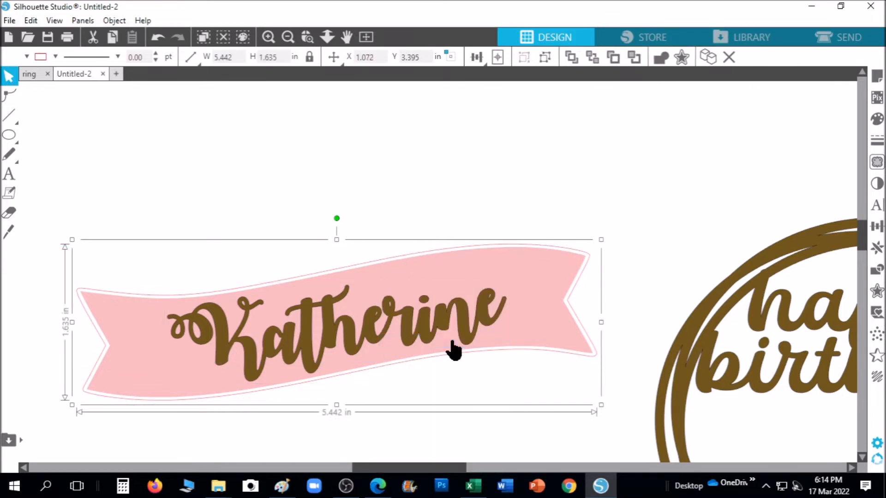
Move the grouped name banner onto the ring's lower part, below the "happy birthday" lettering
{"action": "scroll", "coordinate": [610, 363], "scroll_direction": "down", "scroll_amount": 1}
{"action": "left_click_drag", "start_coordinate": [389, 468], "coordinate": [433, 473]}
{"action": "left_click_drag", "start_coordinate": [560, 285], "coordinate": [351, 173]}
{"action": "left_click_drag", "start_coordinate": [313, 315], "coordinate": [553, 348]}
{"action": "key", "text": "Down"}
{"action": "key", "text": "Down"}
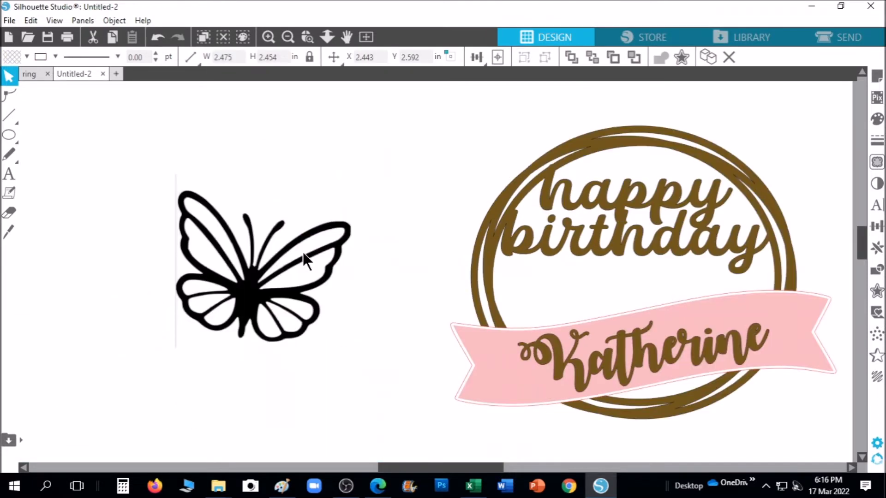
Trace the black butterfly image with the standard Trace style, using a trace area around the whole butterfly
{"action": "scroll", "coordinate": [303, 253], "scroll_direction": "up", "scroll_amount": 1}
{"action": "scroll", "coordinate": [303, 253], "scroll_direction": "up", "scroll_amount": 1}
{"action": "left_click_drag", "start_coordinate": [415, 470], "coordinate": [393, 469]}
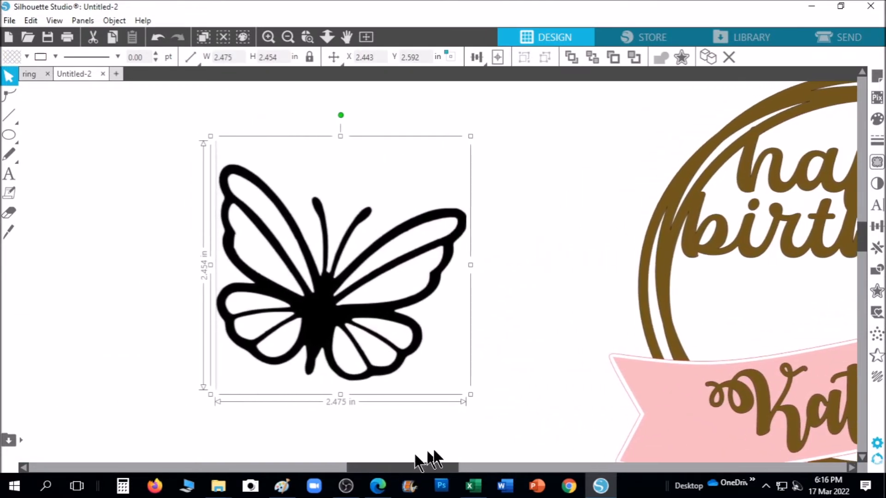
{"action": "left_click", "coordinate": [878, 163]}
{"action": "left_click", "coordinate": [720, 139]}
{"action": "mouse_move", "coordinate": [152, 121]}
{"action": "left_mouse_down"}
{"action": "mouse_move", "coordinate": [483, 372]}
{"action": "mouse_move", "coordinate": [491, 415]}
{"action": "left_mouse_up"}
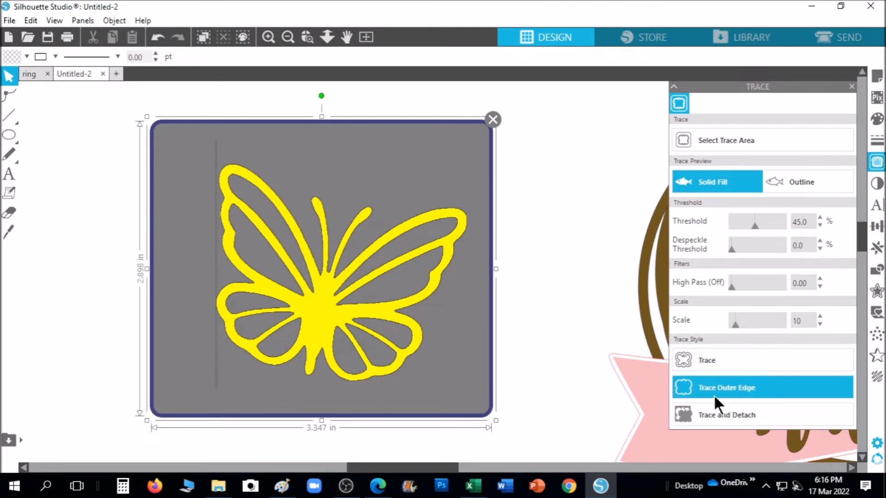
{"action": "left_click", "coordinate": [723, 369]}
Move the original butterfly image off its traced outline and delete it
{"action": "left_click_drag", "start_coordinate": [446, 249], "coordinate": [174, 249]}
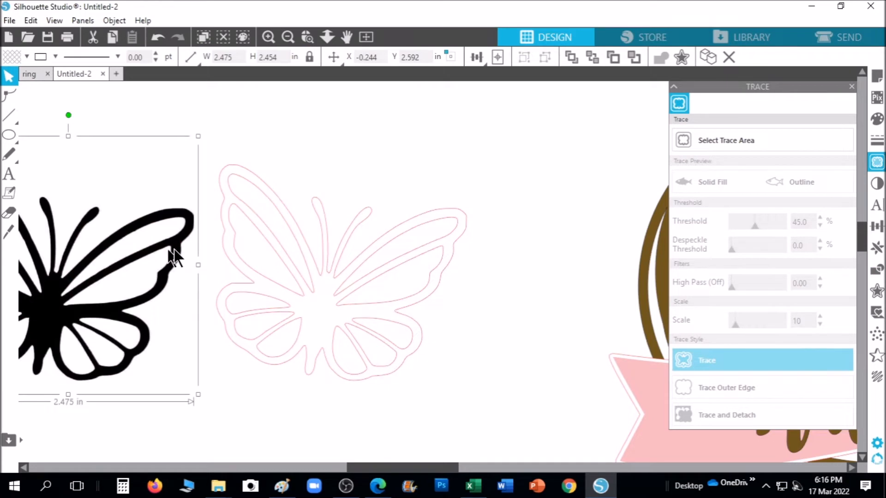
{"action": "right_click", "coordinate": [187, 251]}
{"action": "left_click", "coordinate": [220, 287]}
Fill the traced butterfly with bright pink, FF0056
{"action": "left_click", "coordinate": [340, 299]}
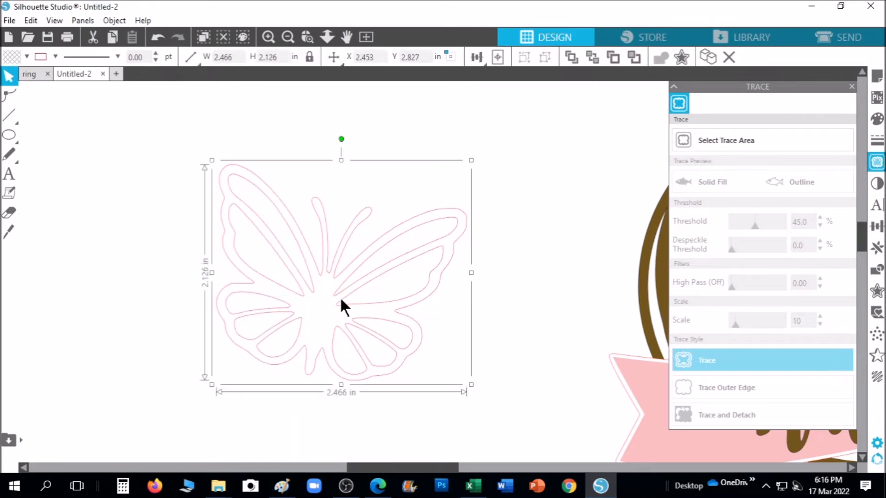
{"action": "left_click", "coordinate": [877, 120]}
{"action": "left_click", "coordinate": [772, 133]}
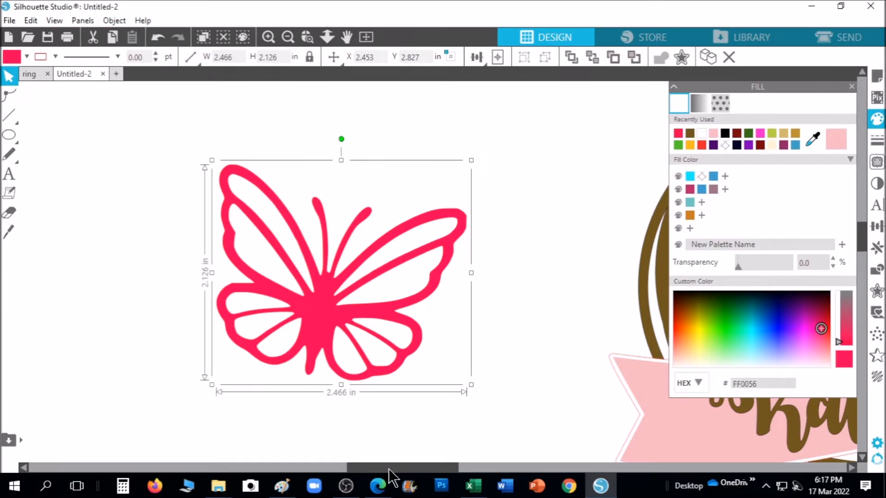
Trace the outer edge of the bright pink butterfly and move the filled butterfly aside from the new outline
{"action": "left_click", "coordinate": [877, 162]}
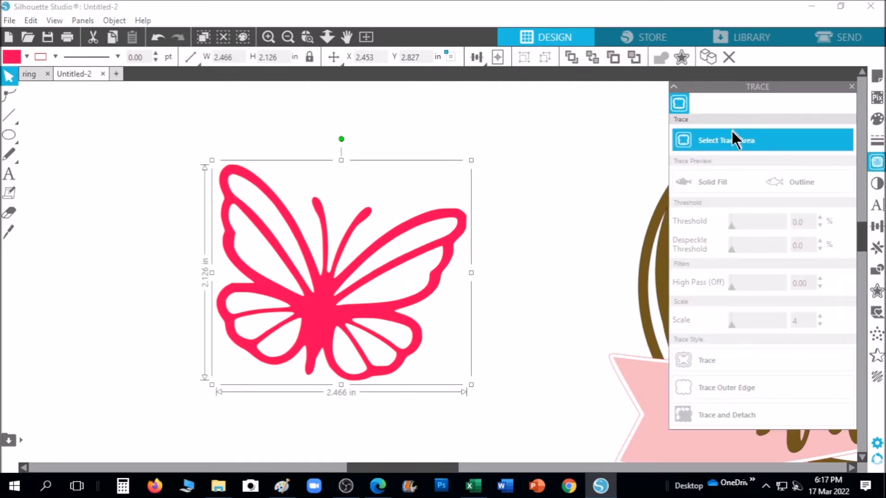
{"action": "left_click", "coordinate": [683, 140]}
{"action": "mouse_move", "coordinate": [164, 138]}
{"action": "left_mouse_down"}
{"action": "mouse_move", "coordinate": [437, 237]}
{"action": "mouse_move", "coordinate": [501, 412]}
{"action": "left_mouse_up"}
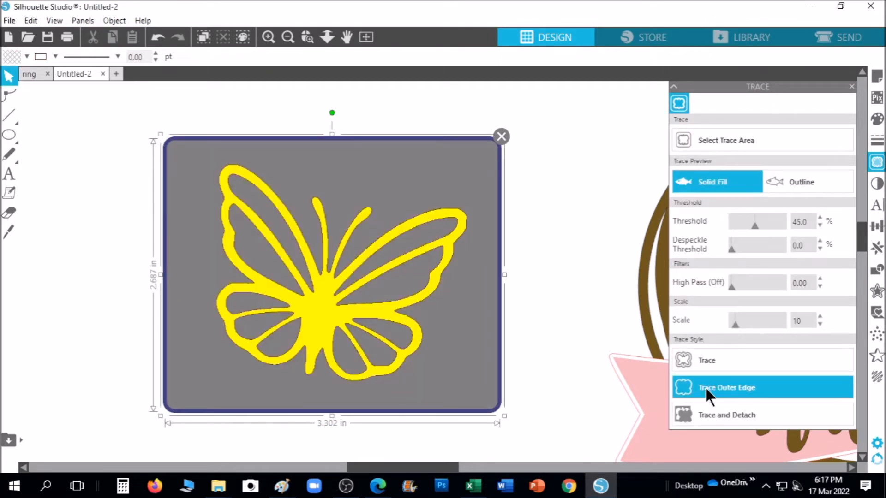
{"action": "left_click", "coordinate": [705, 387]}
{"action": "mouse_move", "coordinate": [452, 250]}
{"action": "left_mouse_down"}
{"action": "mouse_move", "coordinate": [224, 189]}
{"action": "mouse_move", "coordinate": [171, 196]}
{"action": "left_mouse_up"}
{"action": "left_click", "coordinate": [301, 252]}
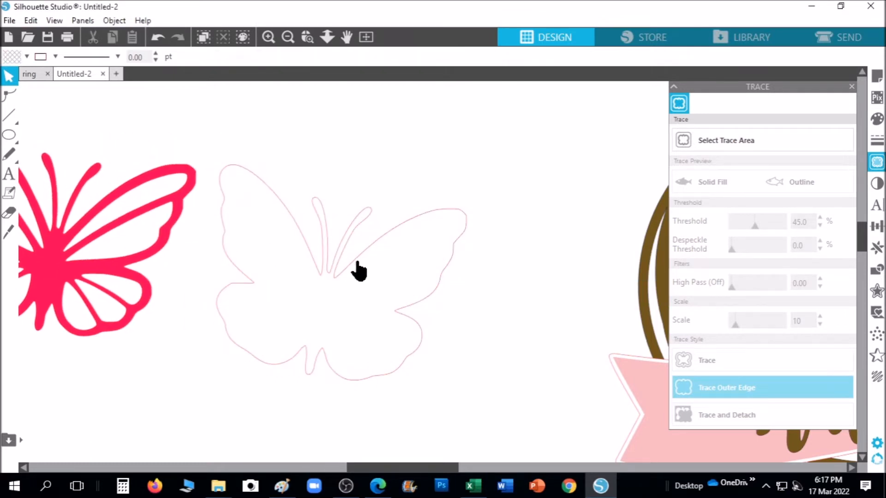
Fill the butterfly outline with white and place it behind the bright pink butterfly
{"action": "left_click", "coordinate": [358, 270]}
{"action": "left_click", "coordinate": [877, 119]}
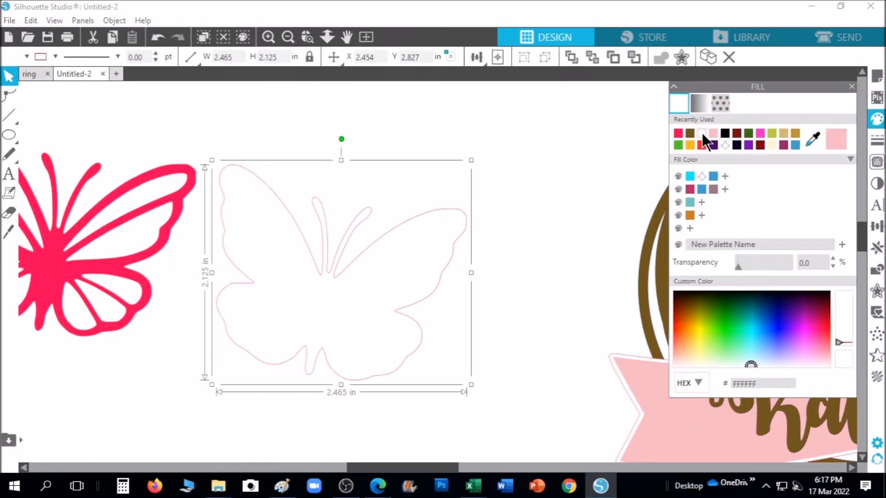
{"action": "left_click_drag", "start_coordinate": [168, 244], "coordinate": [409, 254]}
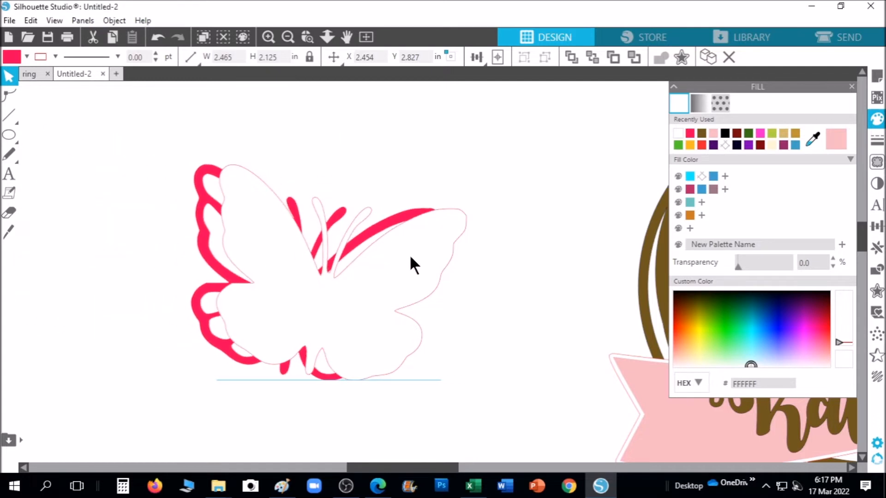
{"action": "right_click", "coordinate": [409, 253]}
{"action": "left_click", "coordinate": [477, 420]}
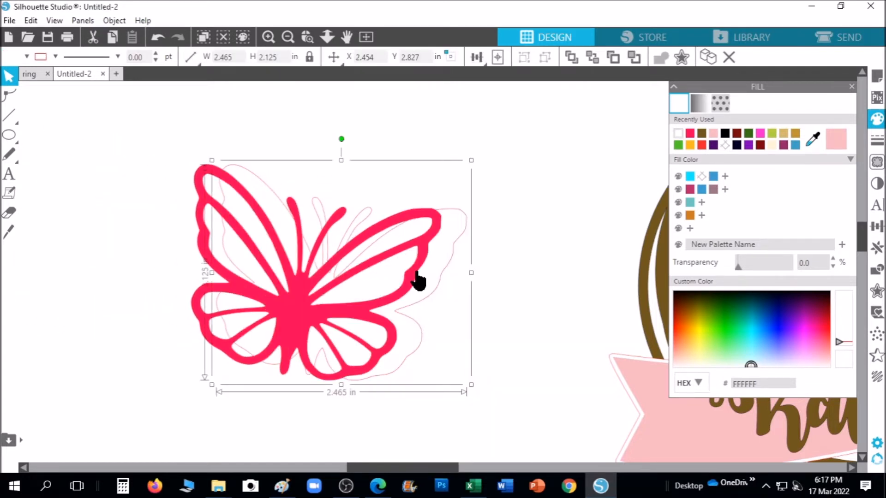
Align the bright pink butterfly exactly over the white shape and group the two
{"action": "mouse_move", "coordinate": [416, 281]}
{"action": "left_mouse_down"}
{"action": "mouse_move", "coordinate": [430, 271]}
{"action": "mouse_move", "coordinate": [431, 284]}
{"action": "left_mouse_up"}
{"action": "left_click_drag", "start_coordinate": [176, 137], "coordinate": [386, 199]}
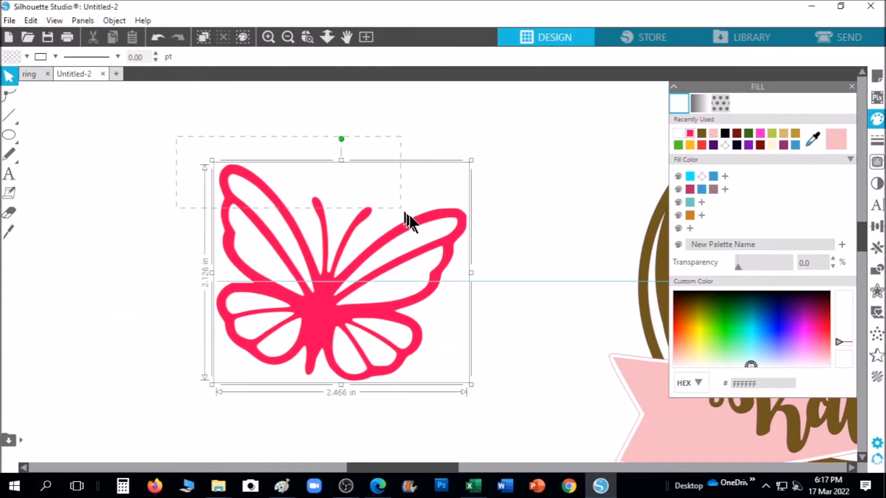
{"action": "left_click_drag", "start_coordinate": [480, 398], "coordinate": [480, 399]}
{"action": "right_click", "coordinate": [380, 268]}
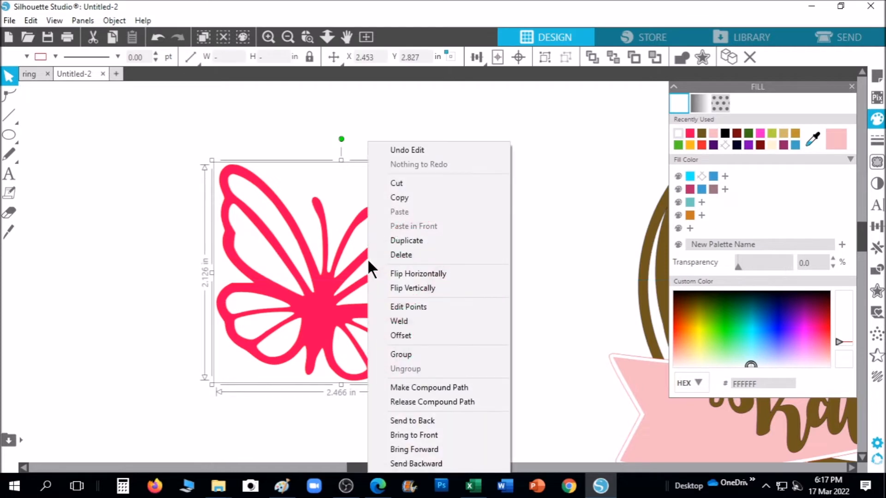
{"action": "left_click", "coordinate": [413, 356]}
Offset the grouped butterfly outward by 0.05 in with rounded corners
{"action": "left_click", "coordinate": [876, 293]}
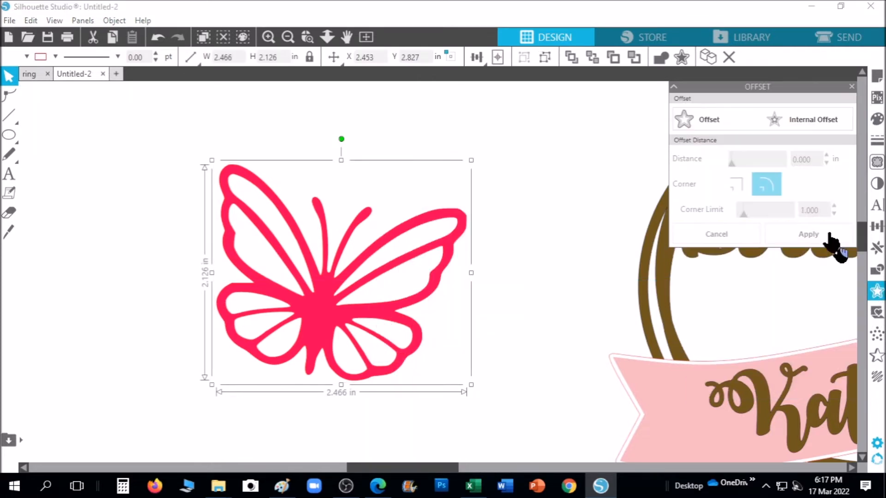
{"action": "left_click", "coordinate": [726, 117]}
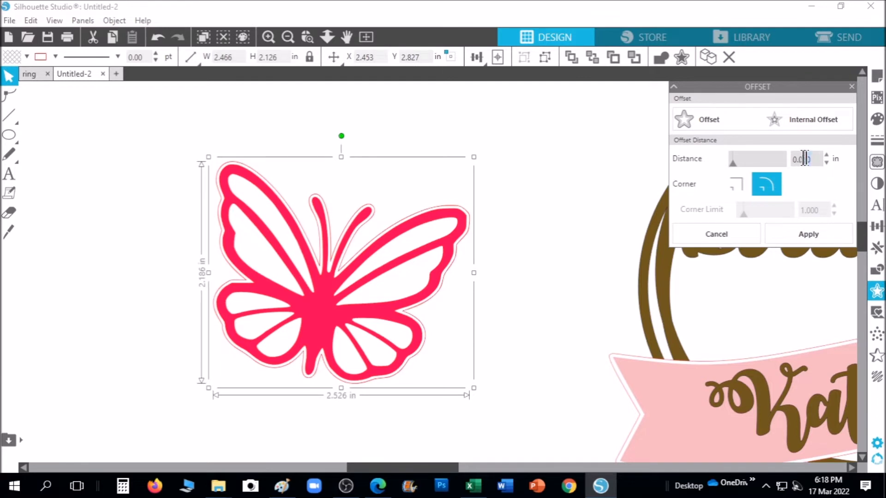
{"action": "type", "text": "0.05"}
{"action": "key", "text": "Return"}
{"action": "left_click", "coordinate": [809, 234]}
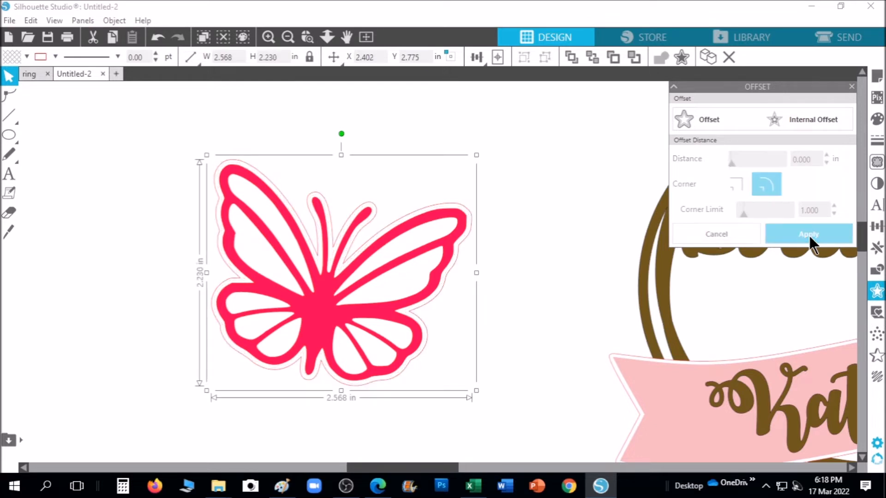
Fill the butterfly's offset with the light pink used for the banner
{"action": "left_click", "coordinate": [852, 87]}
{"action": "left_click", "coordinate": [879, 121]}
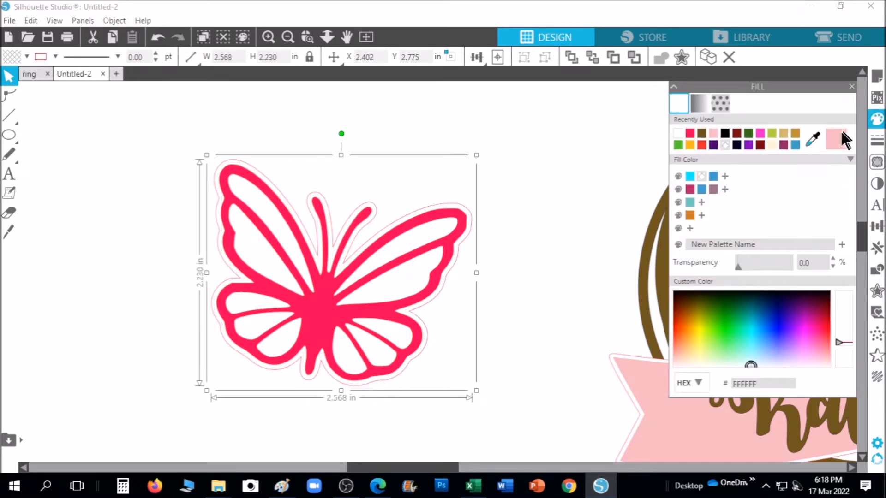
{"action": "left_click", "coordinate": [713, 132]}
{"action": "left_click", "coordinate": [851, 86]}
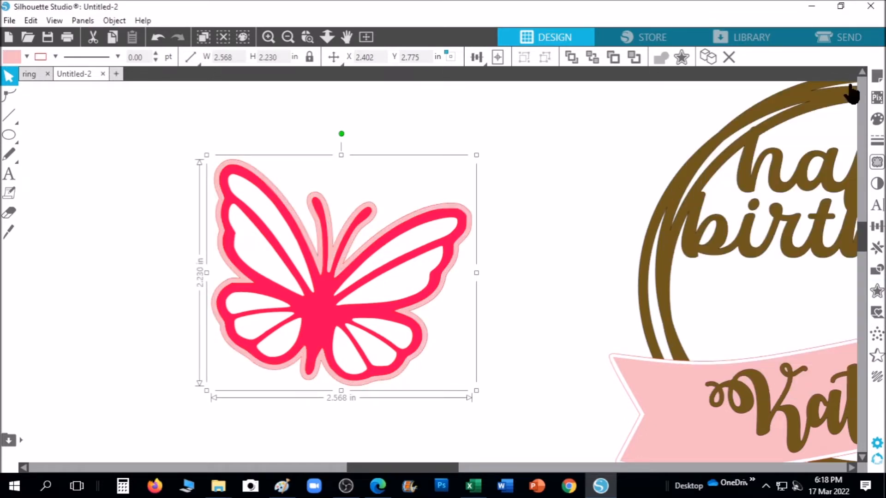
Group the butterfly with its light pink offset layer
{"action": "left_click_drag", "start_coordinate": [162, 140], "coordinate": [445, 365]}
{"action": "right_click", "coordinate": [317, 272]}
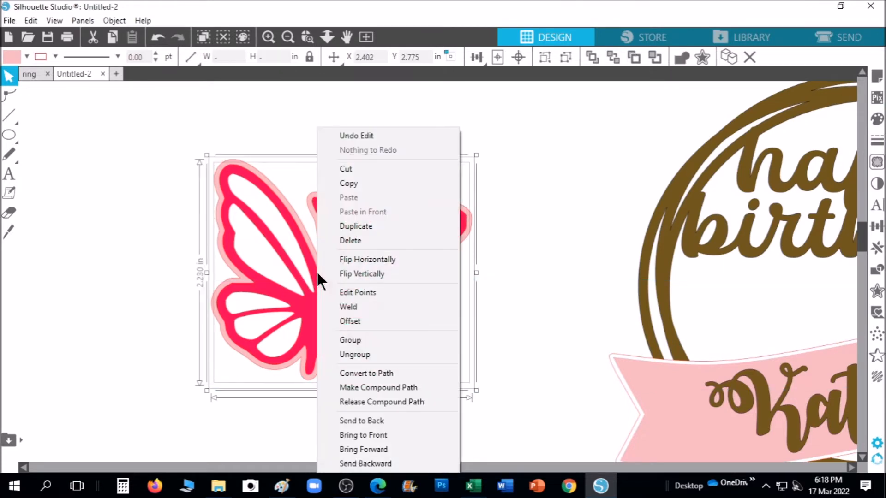
{"action": "left_click", "coordinate": [367, 340]}
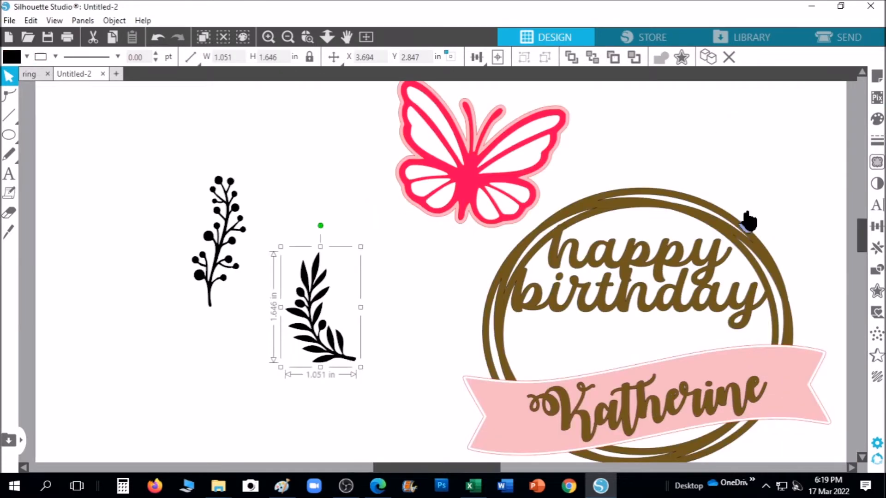
Fill the leaf branch with dark green and the berry branch with dark red, 760B0A
{"action": "left_click", "coordinate": [877, 121]}
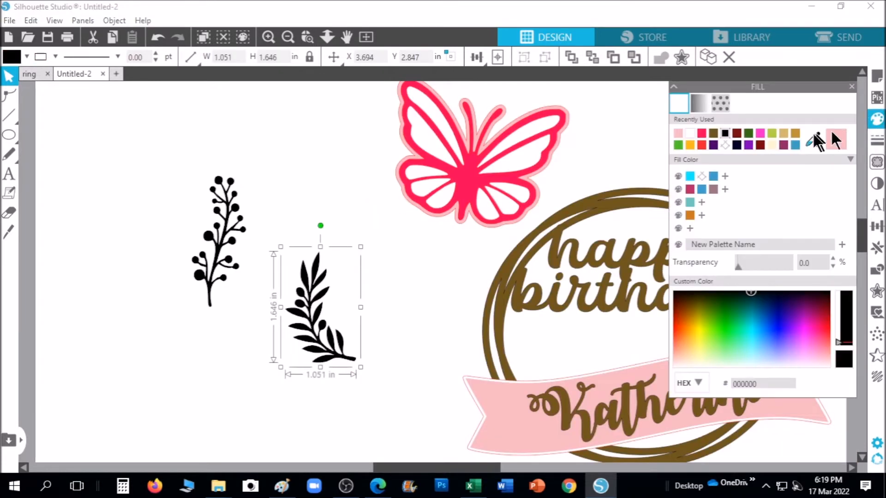
{"action": "left_click", "coordinate": [750, 134]}
{"action": "left_click", "coordinate": [210, 249]}
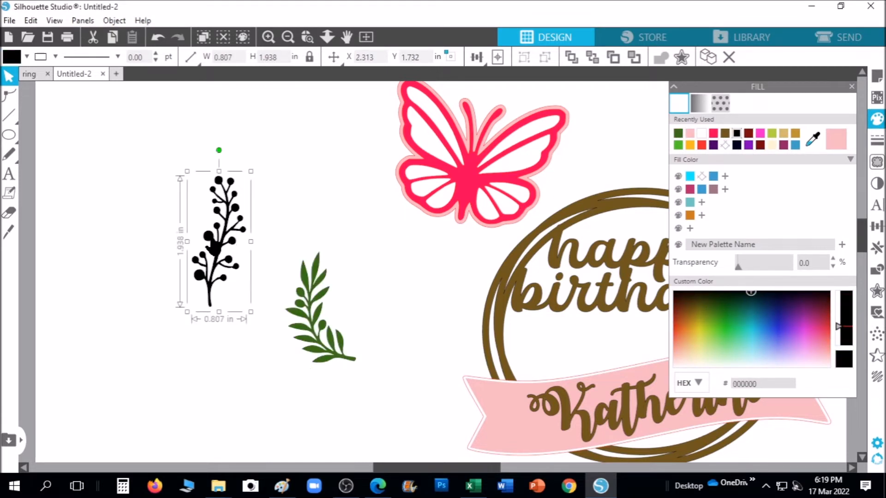
{"action": "left_click", "coordinate": [750, 133]}
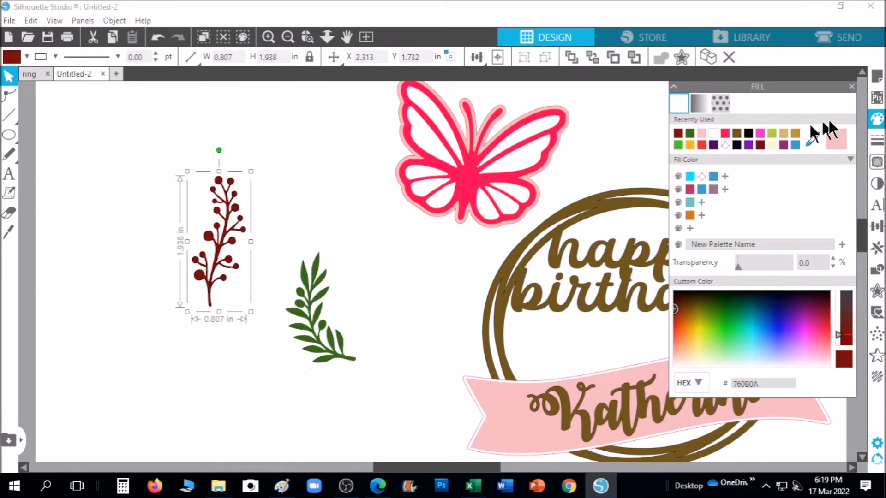
{"action": "left_click", "coordinate": [852, 86]}
Gather the butterfly and both branches beside the left page edge and move the topper closer to the page centre
{"action": "left_click_drag", "start_coordinate": [452, 171], "coordinate": [99, 182]}
{"action": "left_click_drag", "start_coordinate": [207, 259], "coordinate": [85, 312]}
{"action": "left_click_drag", "start_coordinate": [316, 316], "coordinate": [127, 311]}
{"action": "left_click_drag", "start_coordinate": [768, 379], "coordinate": [617, 335]}
{"action": "left_click", "coordinate": [721, 333]}
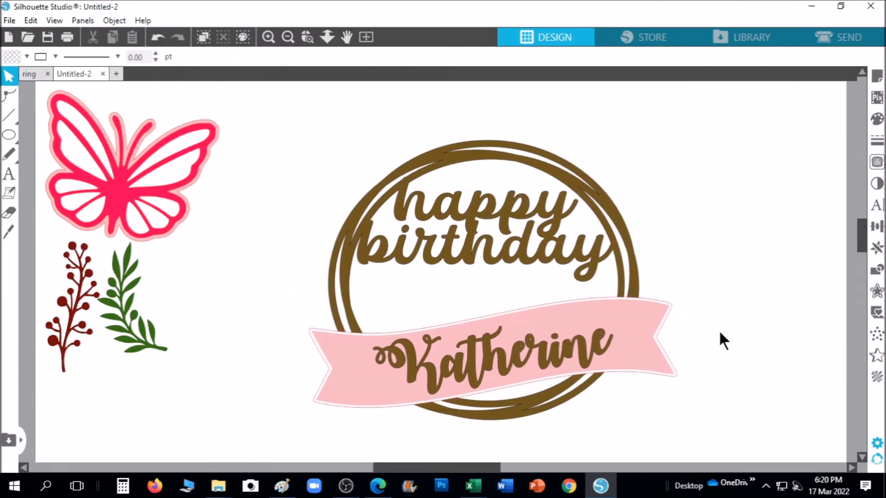
Scale the layered butterfly down and keep it to the left of the topper
{"action": "left_click_drag", "start_coordinate": [113, 167], "coordinate": [204, 169]}
{"action": "left_click_drag", "start_coordinate": [313, 87], "coordinate": [256, 144]}
{"action": "left_click_drag", "start_coordinate": [218, 206], "coordinate": [250, 156]}
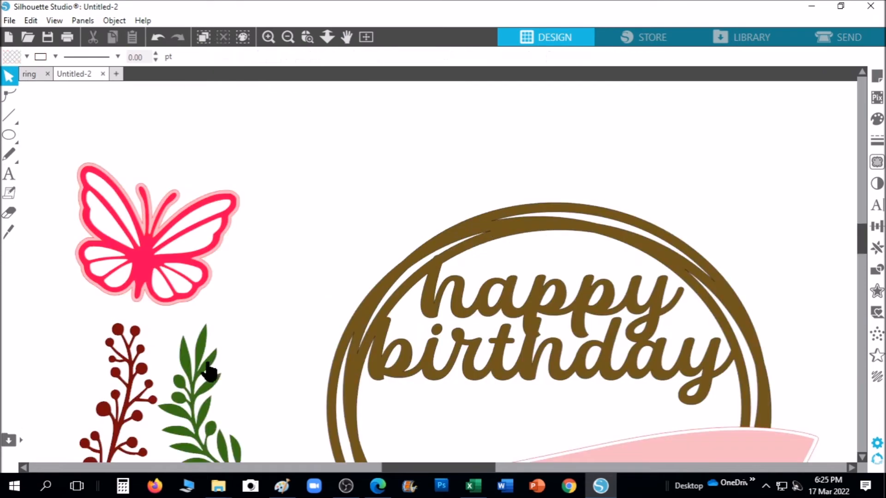
Move the green leaf branch to the upper left of the rings and rotate it clockwise to follow their curve
{"action": "left_click_drag", "start_coordinate": [208, 372], "coordinate": [457, 154]}
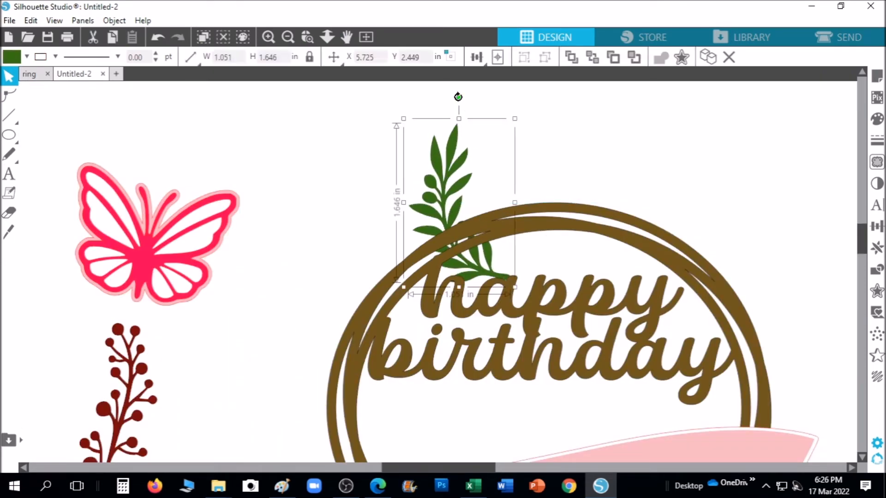
{"action": "left_click_drag", "start_coordinate": [458, 96], "coordinate": [608, 151]}
{"action": "left_click_drag", "start_coordinate": [483, 176], "coordinate": [538, 167]}
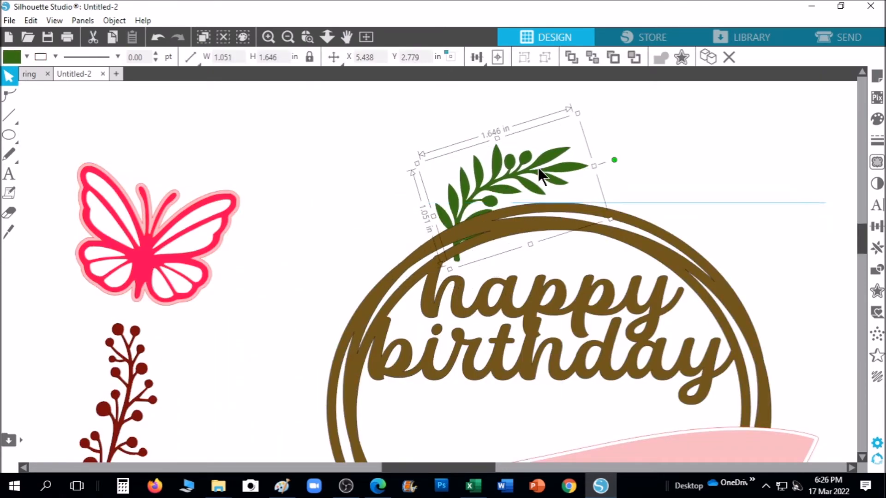
{"action": "left_click_drag", "start_coordinate": [616, 159], "coordinate": [616, 177]}
{"action": "left_click_drag", "start_coordinate": [542, 212], "coordinate": [505, 195]}
{"action": "left_click_drag", "start_coordinate": [590, 186], "coordinate": [587, 183]}
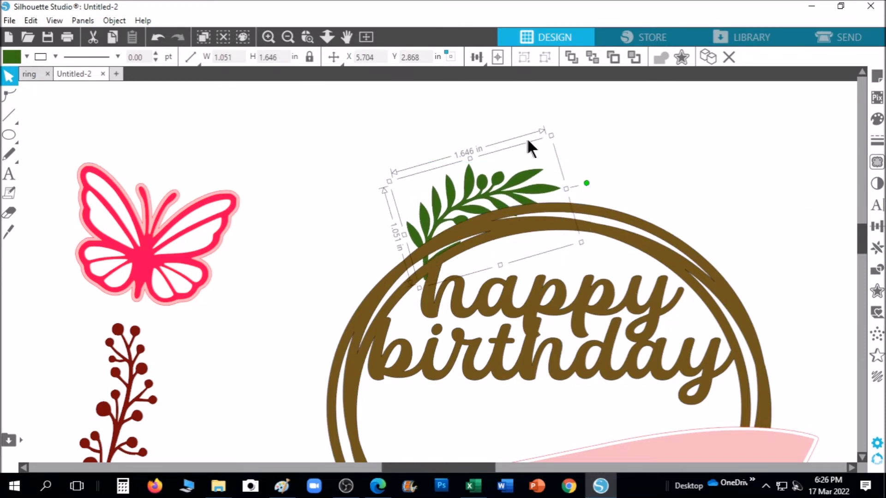
Enlarge the leaf branch proportionally to 1.417 by 2.220 in
{"action": "left_click_drag", "start_coordinate": [551, 137], "coordinate": [623, 138]}
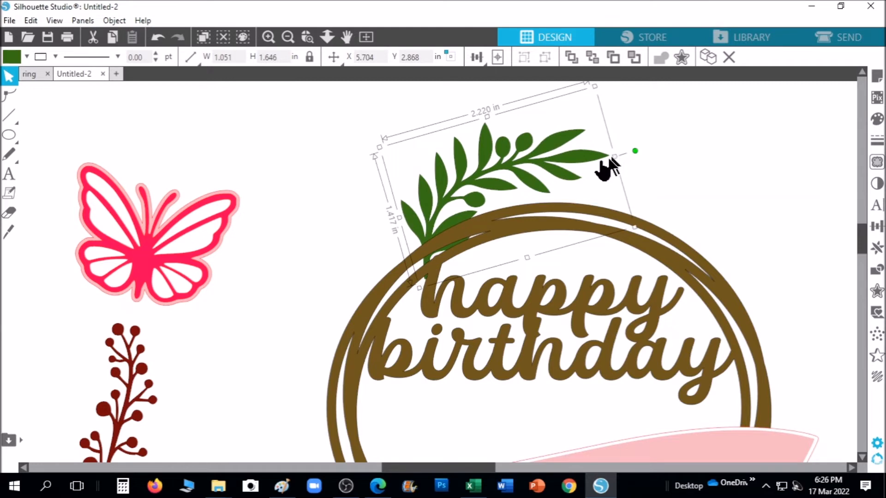
{"action": "key", "text": "Up"}
{"action": "key", "text": "Down"}
{"action": "key", "text": "Down"}
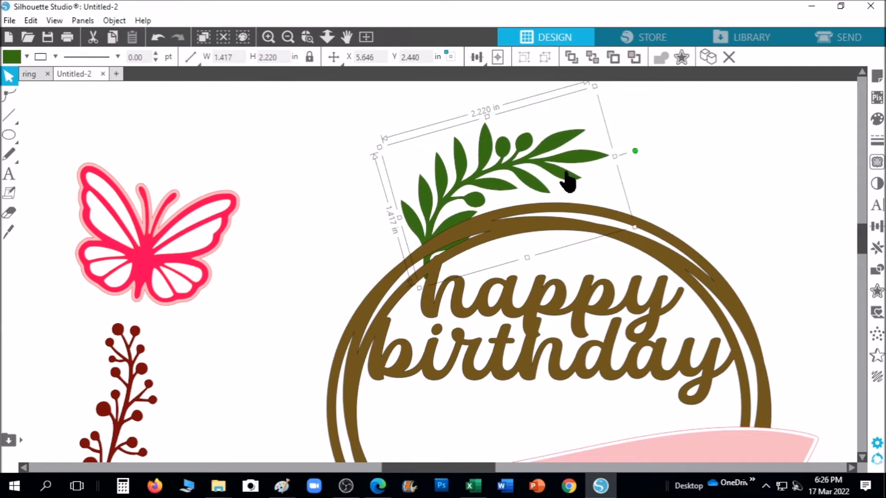
Duplicate the leaf branch to the left, flip the copy horizontally and join its stem to the original's
{"action": "left_click", "coordinate": [879, 252]}
{"action": "left_click", "coordinate": [763, 142]}
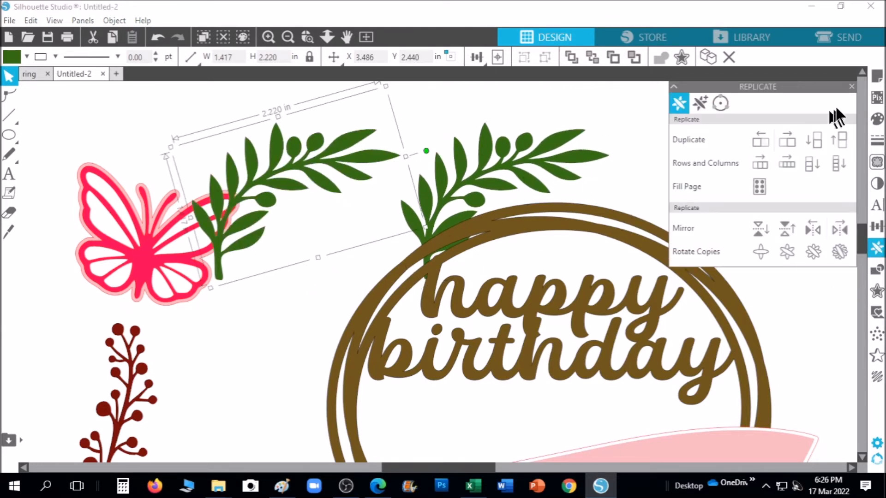
{"action": "left_click", "coordinate": [850, 85]}
{"action": "right_click", "coordinate": [316, 174]}
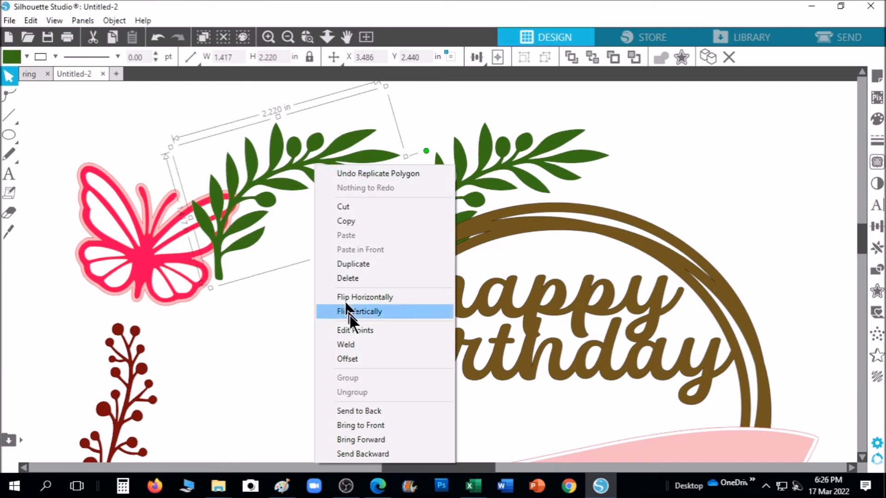
{"action": "left_click", "coordinate": [386, 298]}
{"action": "left_click_drag", "start_coordinate": [332, 248], "coordinate": [400, 184]}
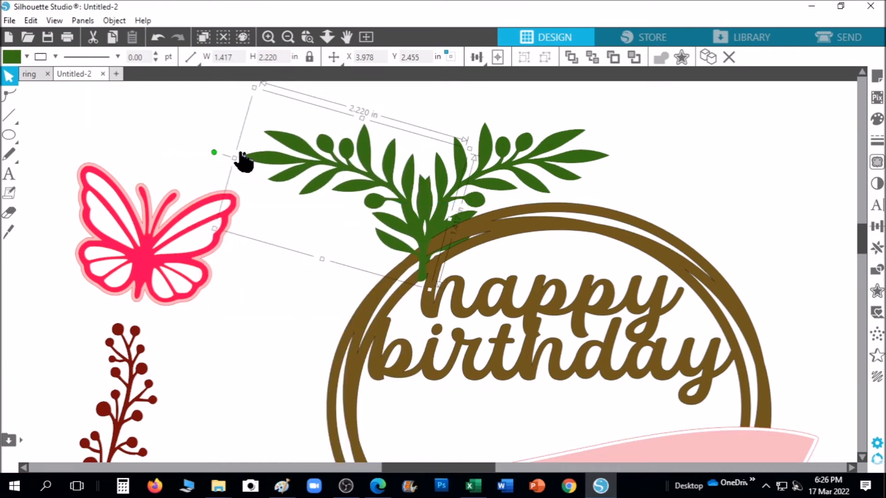
Send the flipped leaf branch to the back and rotate it down along the left side of the rings
{"action": "right_click", "coordinate": [410, 174]}
{"action": "left_click", "coordinate": [481, 421]}
{"action": "left_click_drag", "start_coordinate": [213, 152], "coordinate": [214, 342]}
{"action": "left_click_drag", "start_coordinate": [366, 152], "coordinate": [345, 248]}
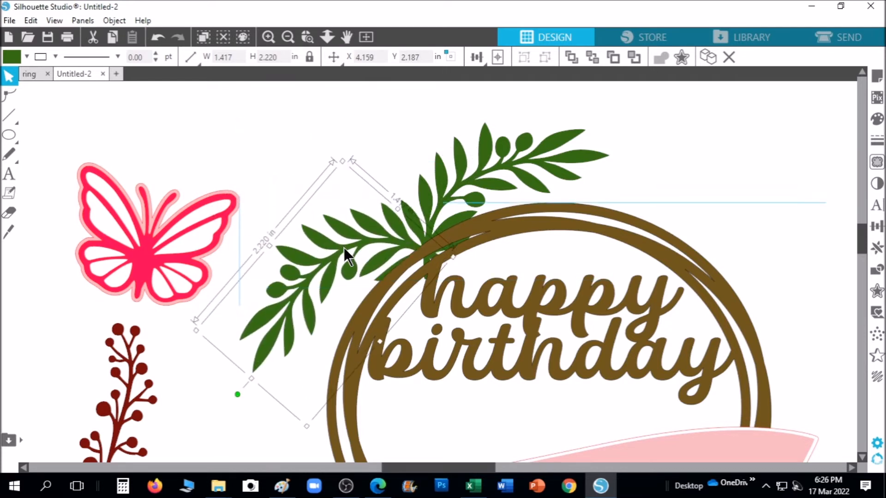
{"action": "left_click_drag", "start_coordinate": [237, 395], "coordinate": [287, 420]}
{"action": "left_click_drag", "start_coordinate": [342, 233], "coordinate": [358, 267]}
Rotate the upper leaf branch slightly clockwise and reposition it so it hugs the top of the rings
{"action": "left_click", "coordinate": [507, 163]}
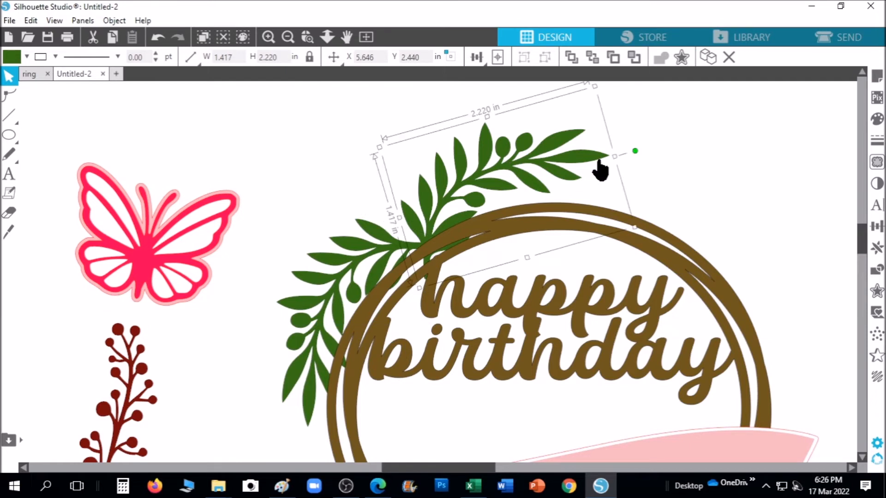
{"action": "left_click_drag", "start_coordinate": [634, 149], "coordinate": [639, 177]}
{"action": "left_click_drag", "start_coordinate": [500, 167], "coordinate": [504, 169]}
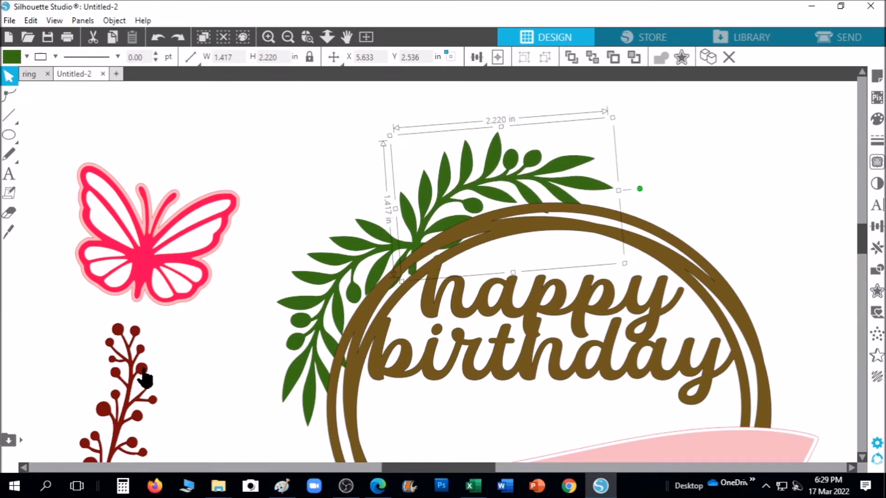
Move the dark red berry branch to where the leaf branches meet and duplicate it twice to the left
{"action": "left_click_drag", "start_coordinate": [145, 379], "coordinate": [438, 147]}
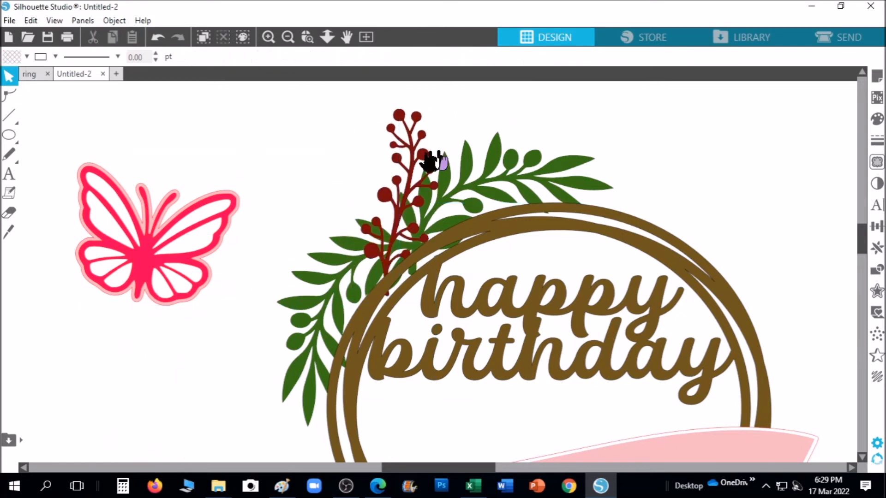
{"action": "left_click", "coordinate": [877, 248]}
{"action": "left_click", "coordinate": [765, 142]}
{"action": "left_click", "coordinate": [764, 143]}
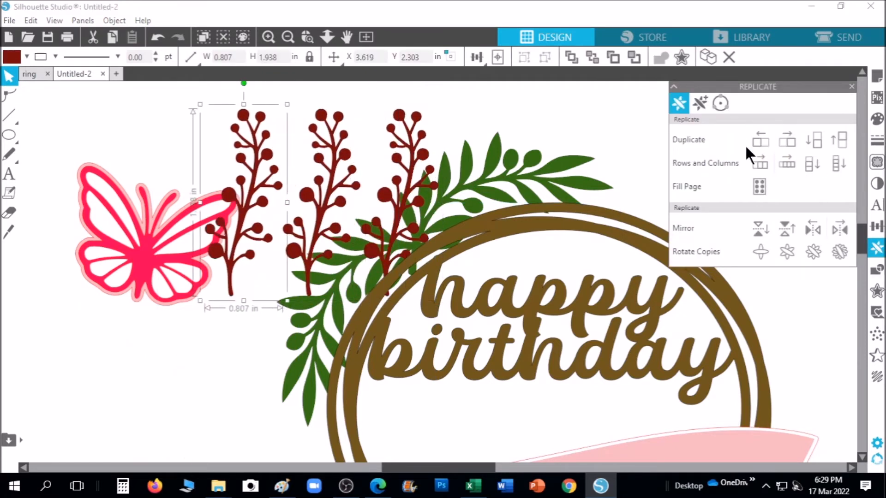
{"action": "left_click", "coordinate": [852, 86]}
Move the two berry branch copies aside, over the butterfly
{"action": "left_click_drag", "start_coordinate": [249, 182], "coordinate": [115, 268]}
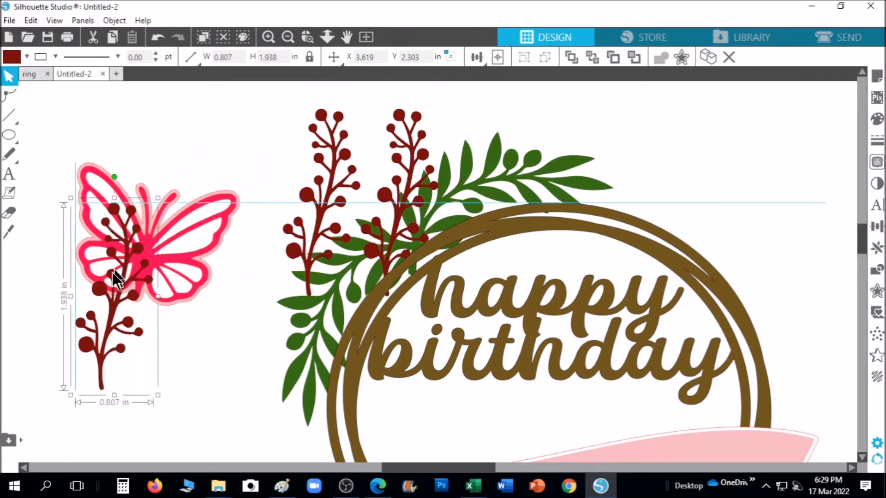
{"action": "left_click_drag", "start_coordinate": [332, 204], "coordinate": [201, 273]}
{"action": "left_click", "coordinate": [259, 259]}
Shift the original berry branch right and place one copy just left of it, sent to the back
{"action": "left_click_drag", "start_coordinate": [401, 217], "coordinate": [440, 196]}
{"action": "left_click", "coordinate": [468, 197]}
{"action": "scroll", "coordinate": [577, 208], "scroll_direction": "up", "scroll_amount": 2}
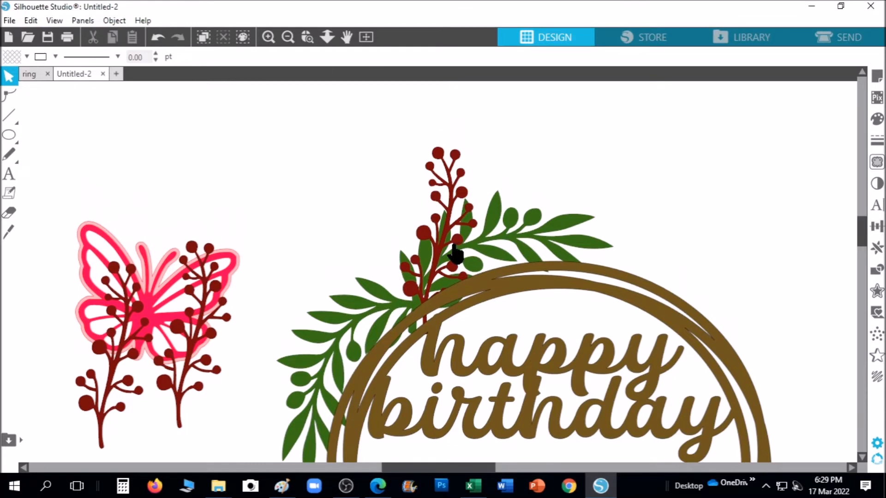
{"action": "left_click_drag", "start_coordinate": [146, 349], "coordinate": [410, 255]}
{"action": "right_click", "coordinate": [399, 257]}
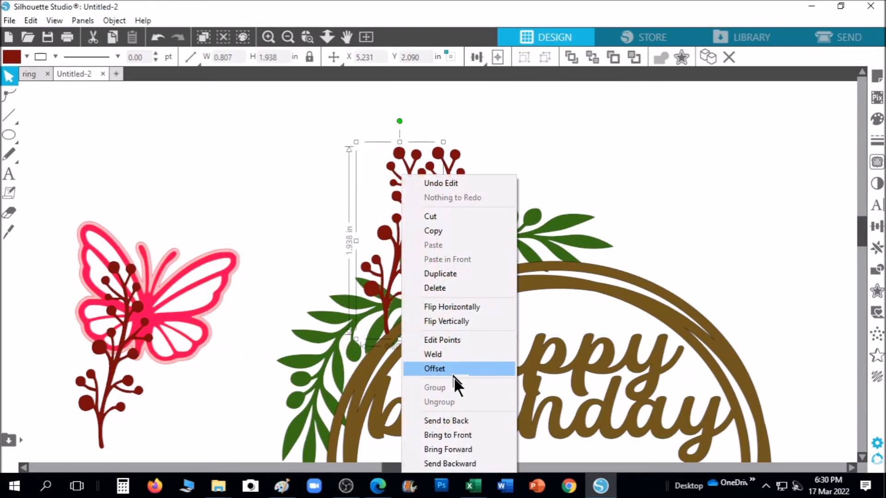
{"action": "left_click", "coordinate": [471, 420]}
Send the left leaf branch behind the berry branches
{"action": "right_click", "coordinate": [402, 305]}
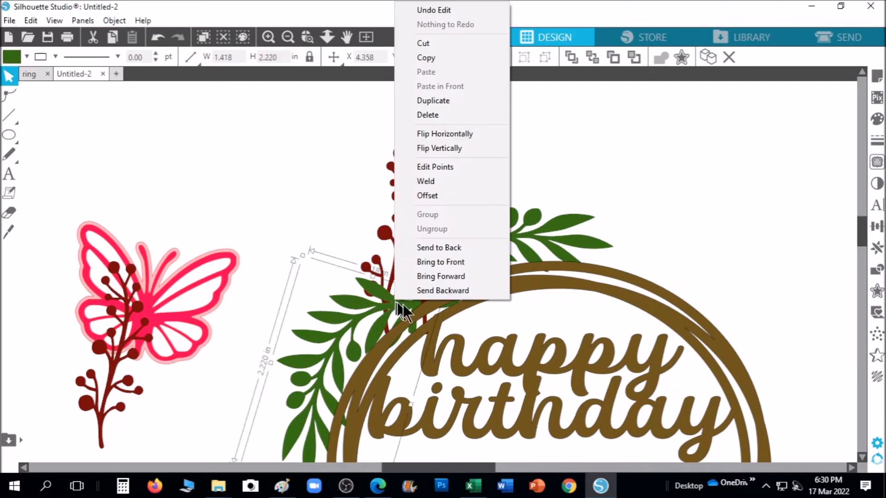
{"action": "left_click", "coordinate": [449, 246]}
{"action": "left_click", "coordinate": [390, 191]}
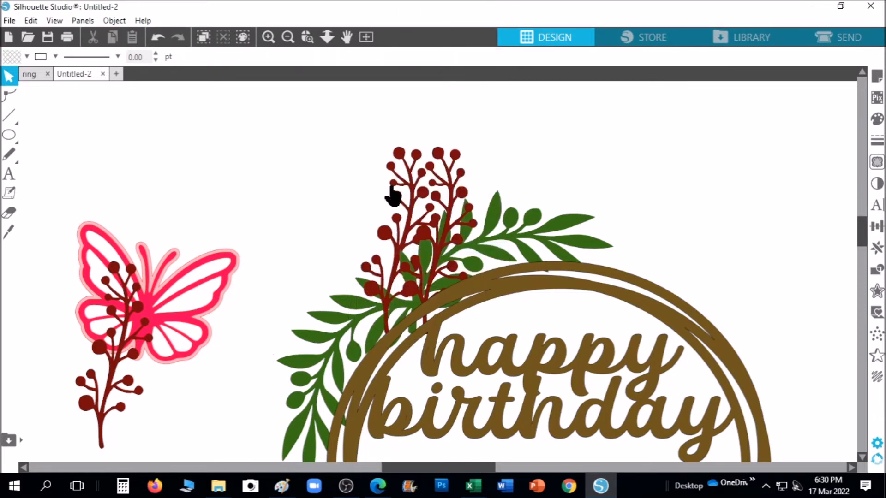
Tilt the middle berry branch to the left and nudge it into place above the point where the leaf branches meet
{"action": "left_click_drag", "start_coordinate": [400, 121], "coordinate": [340, 139]}
{"action": "key", "text": "Left"}
{"action": "key", "text": "Left"}
{"action": "key", "text": "Left"}
{"action": "key", "text": "Left"}
{"action": "key", "text": "Left"}
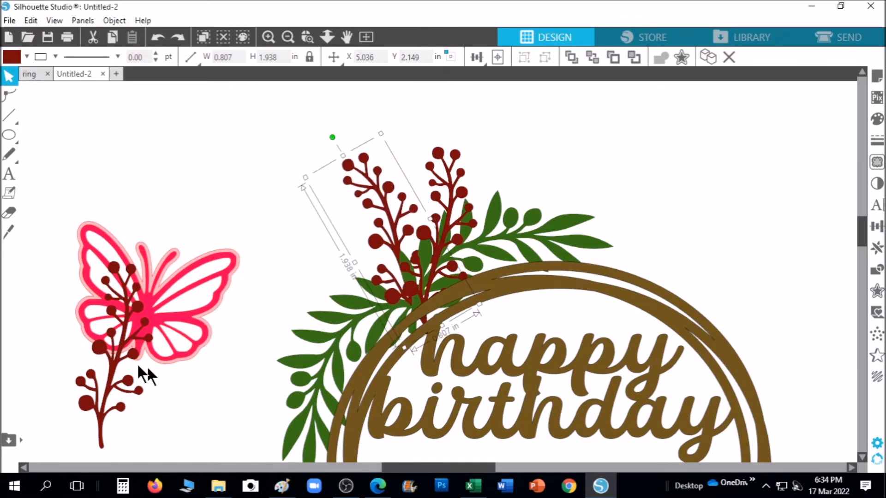
Bring in the spare berry branch, flip it horizontally, tilt it left and set its stem where the other branches meet
{"action": "left_click_drag", "start_coordinate": [112, 364], "coordinate": [335, 281]}
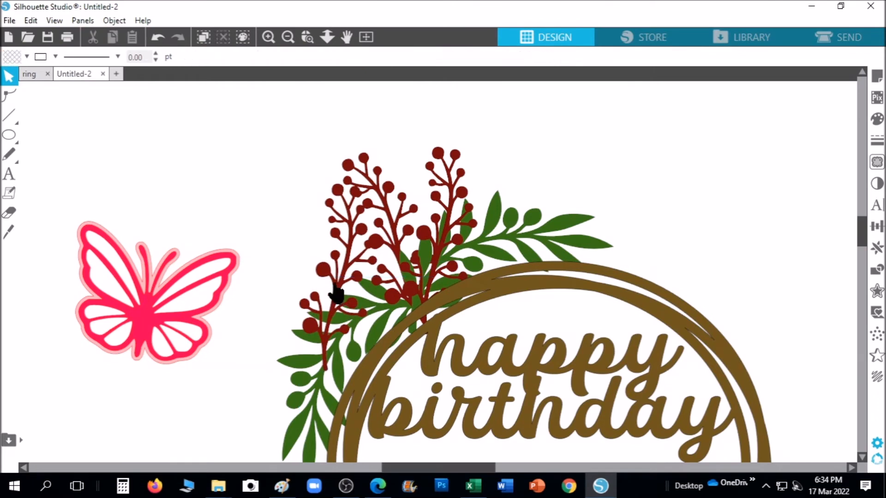
{"action": "right_click", "coordinate": [335, 281]}
{"action": "left_click", "coordinate": [431, 307]}
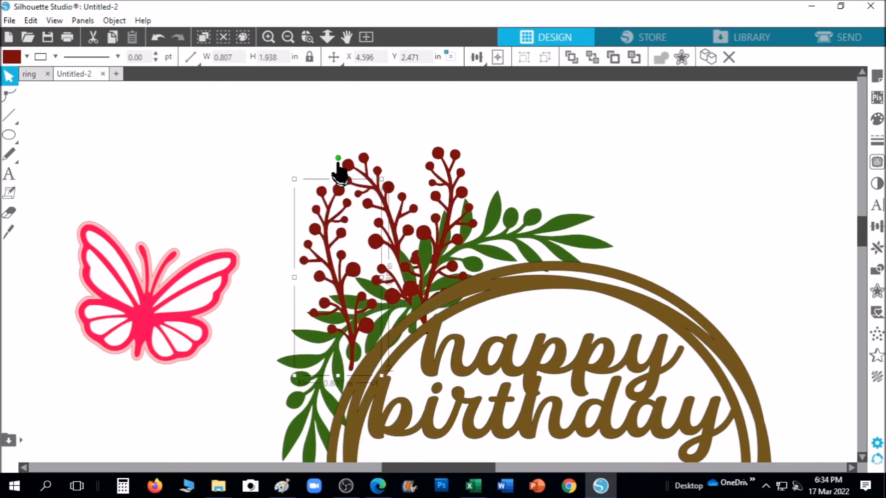
{"action": "left_click_drag", "start_coordinate": [338, 157], "coordinate": [291, 173]}
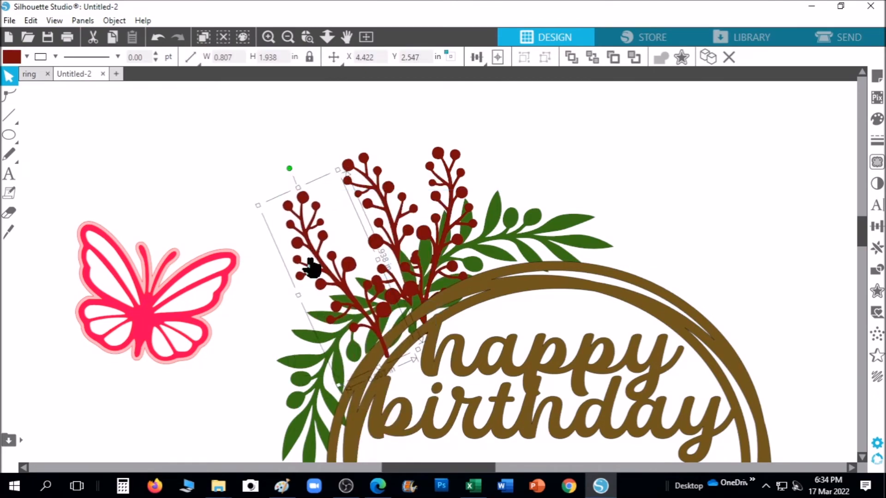
{"action": "left_click_drag", "start_coordinate": [321, 245], "coordinate": [334, 236]}
{"action": "left_click_drag", "start_coordinate": [308, 146], "coordinate": [295, 173]}
{"action": "mouse_move", "coordinate": [354, 270]}
{"action": "left_mouse_down"}
{"action": "mouse_move", "coordinate": [344, 267]}
{"action": "mouse_move", "coordinate": [353, 271]}
{"action": "left_mouse_up"}
{"action": "left_click_drag", "start_coordinate": [281, 174], "coordinate": [279, 181]}
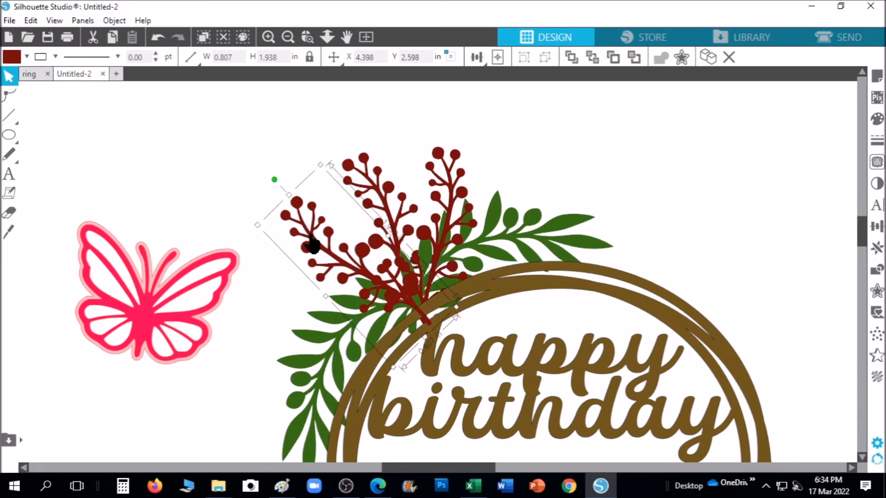
Send the leftmost berry branch to the back, followed by the left leaf branch
{"action": "right_click", "coordinate": [341, 273]}
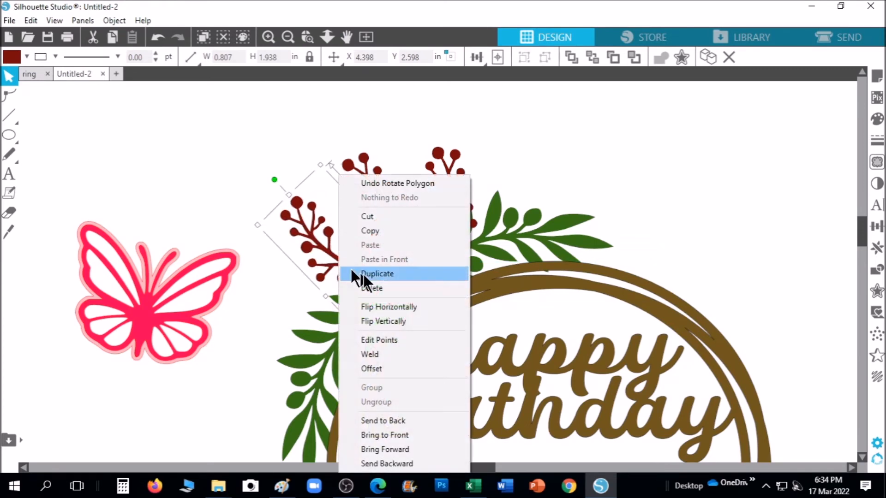
{"action": "left_click", "coordinate": [405, 419]}
{"action": "right_click", "coordinate": [328, 323]}
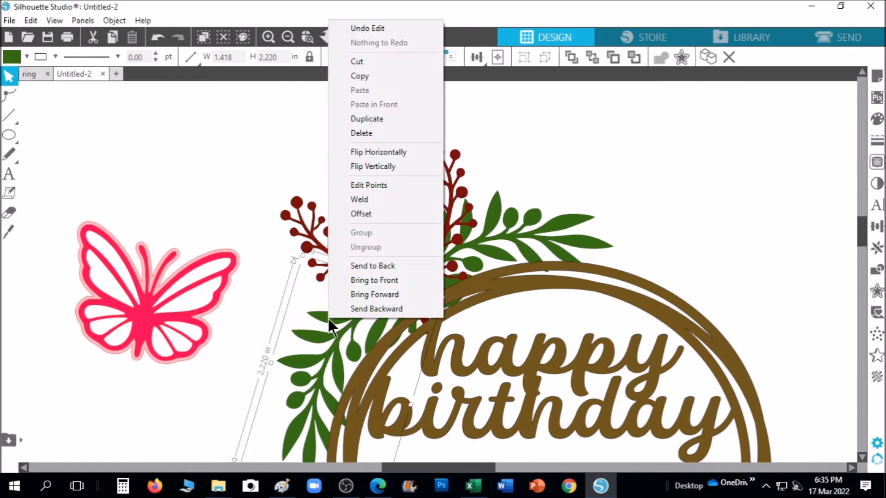
{"action": "left_click", "coordinate": [389, 265]}
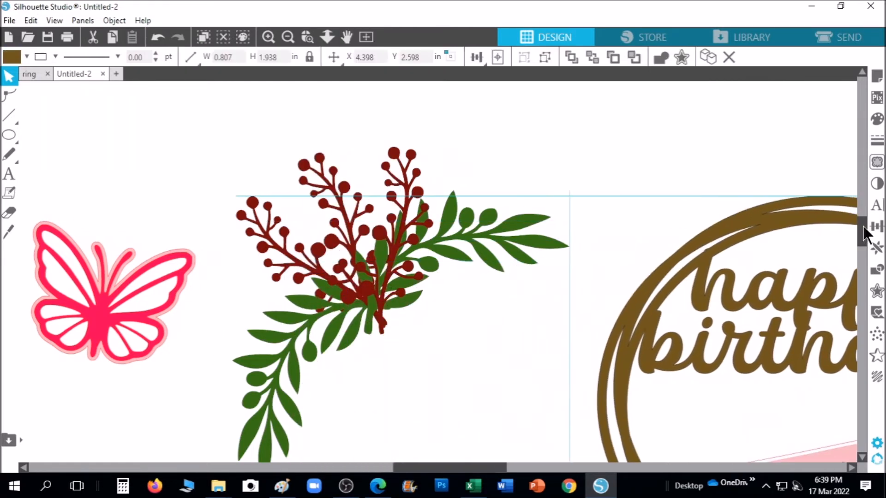
Move the ring design clear of the branches to the right and group all leaf and berry branches into one spray
{"action": "left_click_drag", "start_coordinate": [863, 233], "coordinate": [772, 228]}
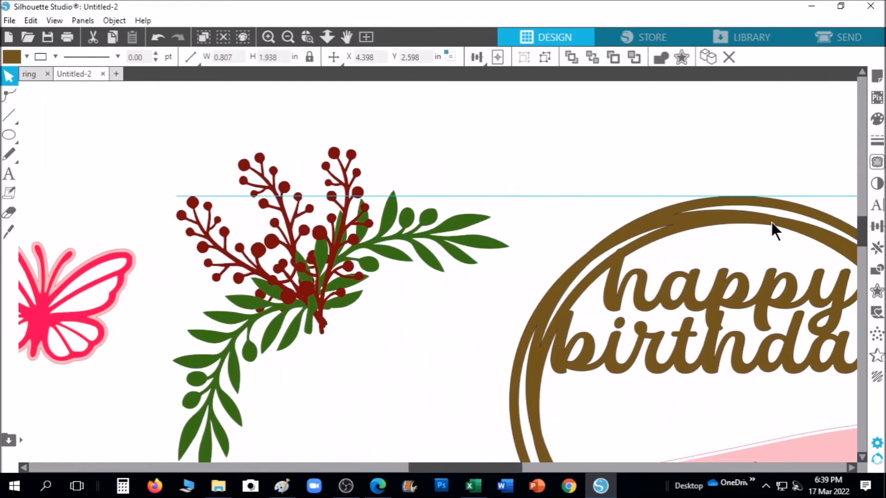
{"action": "left_click_drag", "start_coordinate": [85, 341], "coordinate": [24, 230]}
{"action": "left_click", "coordinate": [106, 171]}
{"action": "left_click_drag", "start_coordinate": [94, 124], "coordinate": [384, 419]}
{"action": "left_click_drag", "start_coordinate": [456, 455], "coordinate": [507, 448]}
{"action": "right_click", "coordinate": [283, 187]}
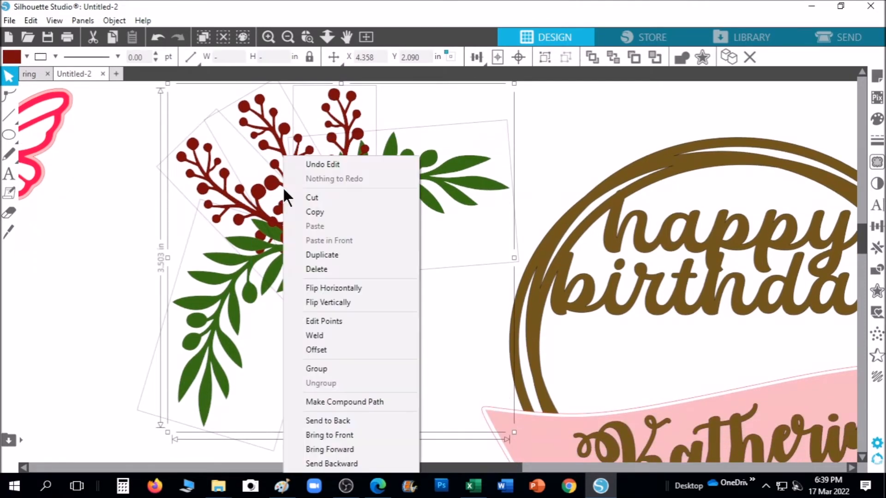
{"action": "left_click", "coordinate": [344, 368]}
{"action": "left_click", "coordinate": [112, 272]}
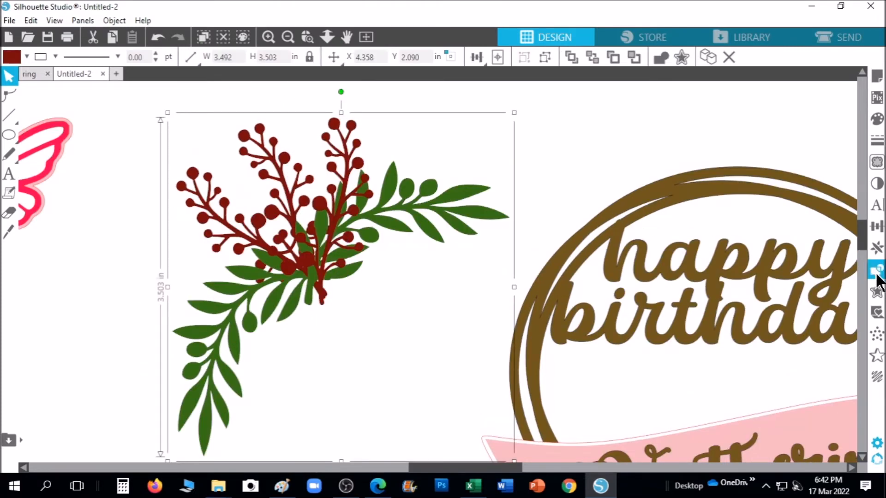
Duplicate the grouped spray to the left and shift the copy slightly up and left
{"action": "left_click", "coordinate": [878, 249]}
{"action": "left_click", "coordinate": [760, 141]}
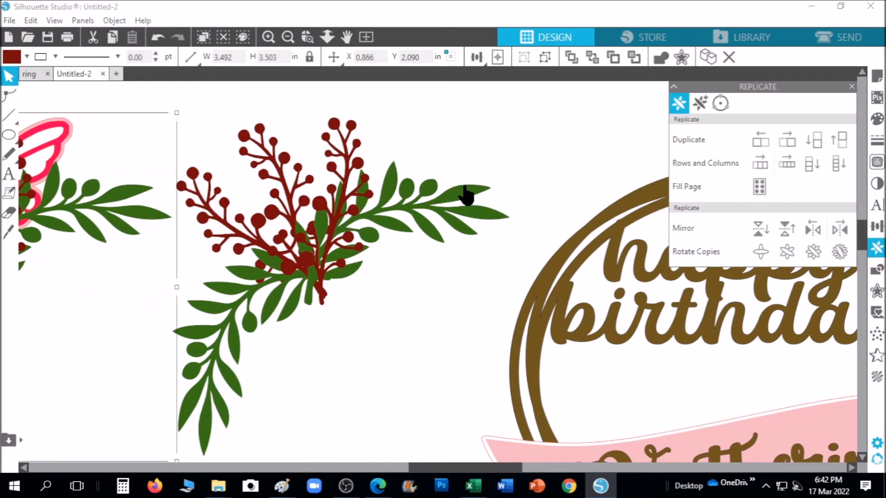
{"action": "left_click", "coordinate": [851, 87]}
{"action": "left_click_drag", "start_coordinate": [126, 190], "coordinate": [74, 189]}
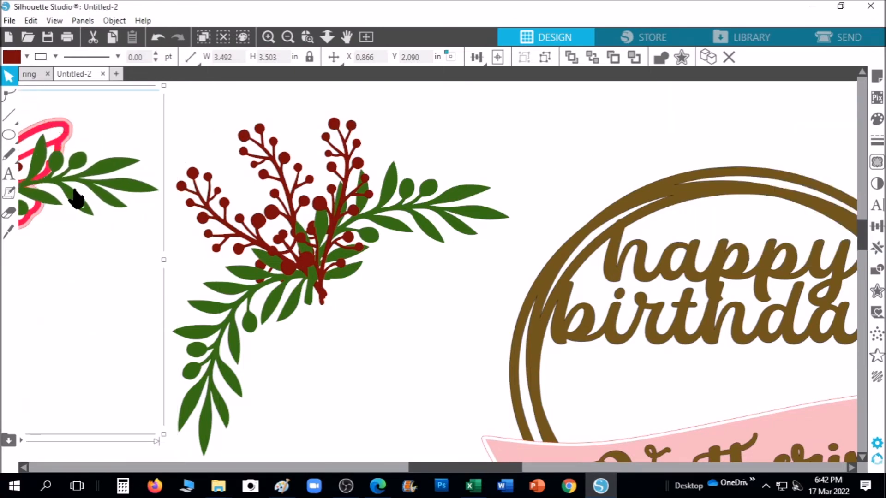
Move the ring design back over the original spray and shift the spray up to the ring's upper-left edge
{"action": "scroll", "coordinate": [581, 231], "scroll_direction": "down", "scroll_amount": 2}
{"action": "left_click_drag", "start_coordinate": [732, 241], "coordinate": [478, 189]}
{"action": "left_click", "coordinate": [458, 199]}
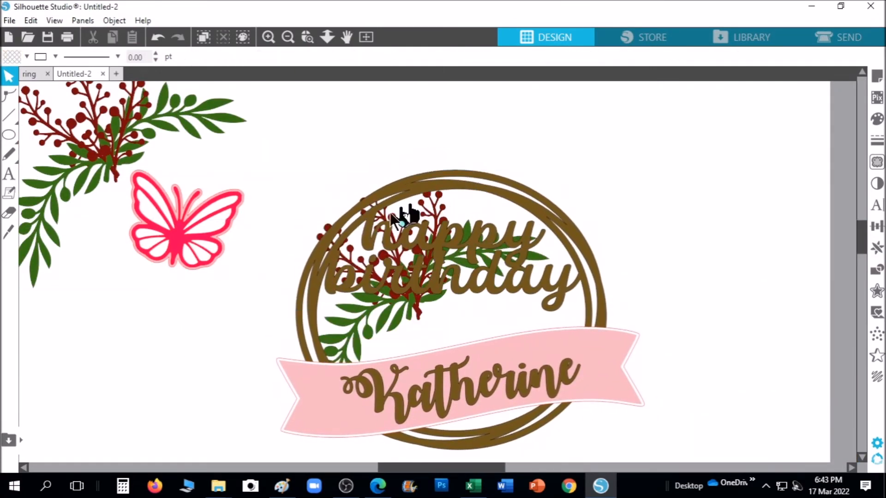
{"action": "left_click_drag", "start_coordinate": [357, 338], "coordinate": [351, 226]}
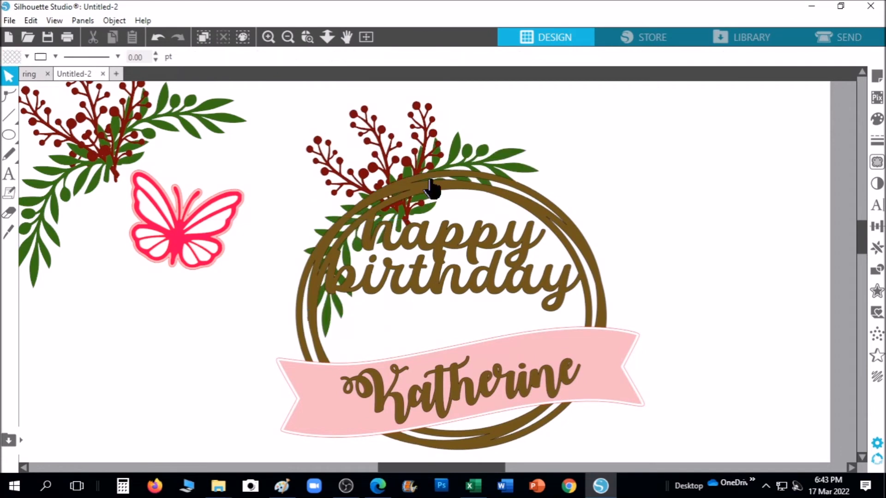
Shift the ring design right and fine-tune its position so the spray follows the ring's upper-left curve
{"action": "scroll", "coordinate": [443, 194], "scroll_direction": "up", "scroll_amount": 1}
{"action": "left_click_drag", "start_coordinate": [458, 198], "coordinate": [511, 213]}
{"action": "key", "text": "Down"}
{"action": "key", "text": "Down"}
{"action": "key", "text": "Down"}
{"action": "key", "text": "Down"}
{"action": "key", "text": "Down"}
{"action": "key", "text": "Down"}
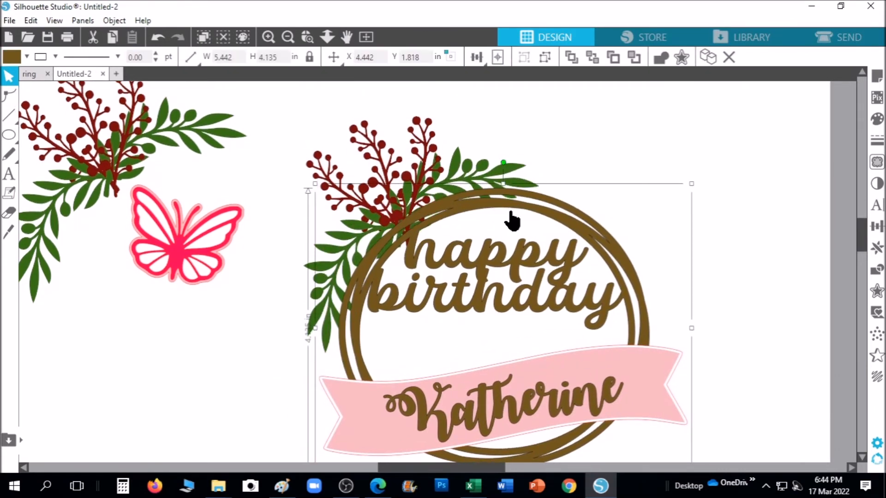
{"action": "key", "text": "Up"}
{"action": "key", "text": "Up"}
{"action": "key", "text": "Up"}
{"action": "key", "text": "Up"}
{"action": "key", "text": "Up"}
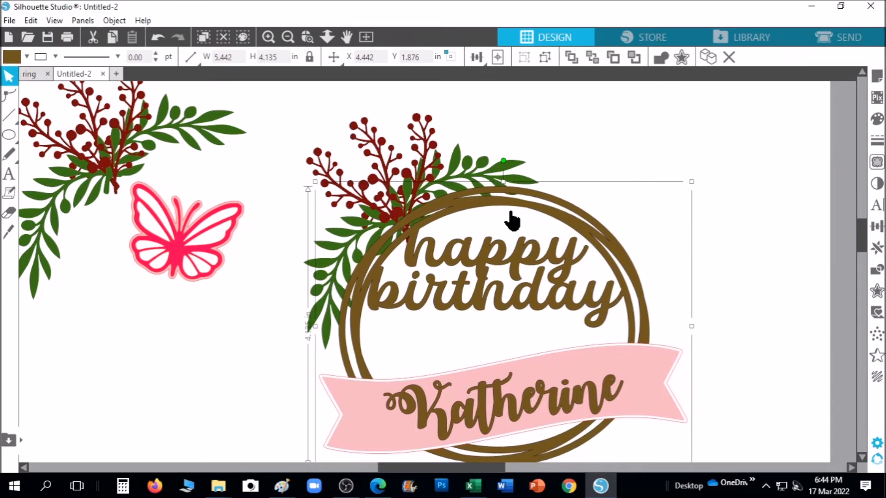
{"action": "key", "text": "Up"}
{"action": "key", "text": "Up"}
{"action": "key", "text": "Left"}
{"action": "key", "text": "Left"}
{"action": "key", "text": "Left"}
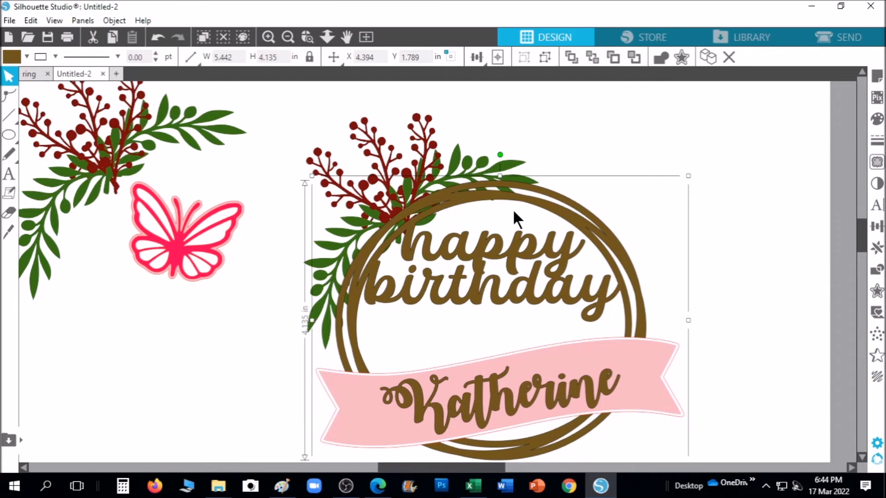
{"action": "left_click", "coordinate": [733, 228]}
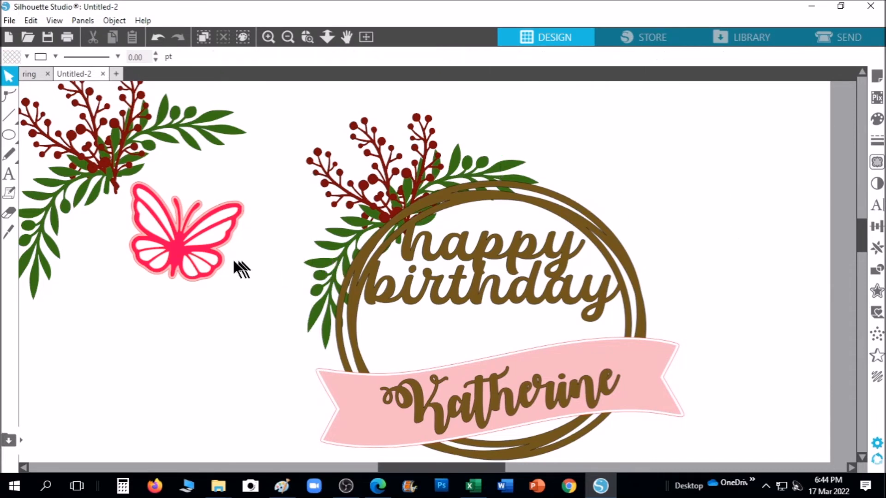
Duplicate the pink butterfly to the left
{"action": "left_click", "coordinate": [187, 266]}
{"action": "left_click", "coordinate": [877, 249]}
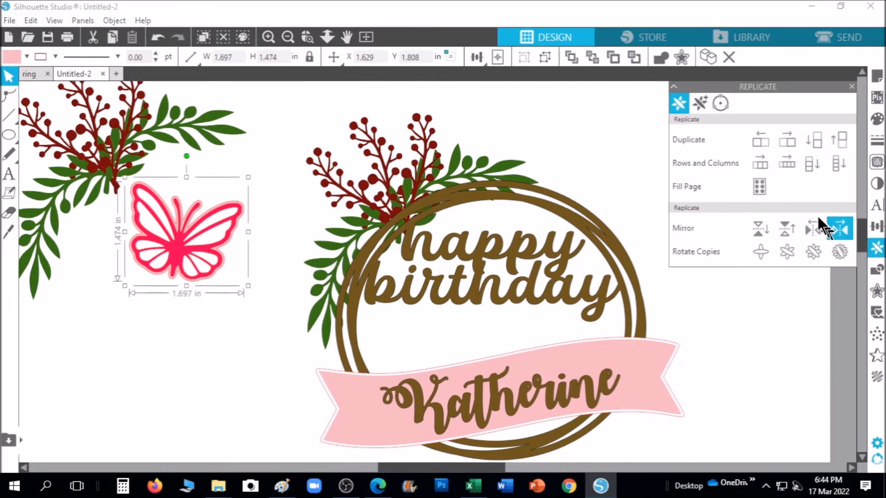
{"action": "left_click", "coordinate": [760, 145]}
{"action": "left_click", "coordinate": [848, 88]}
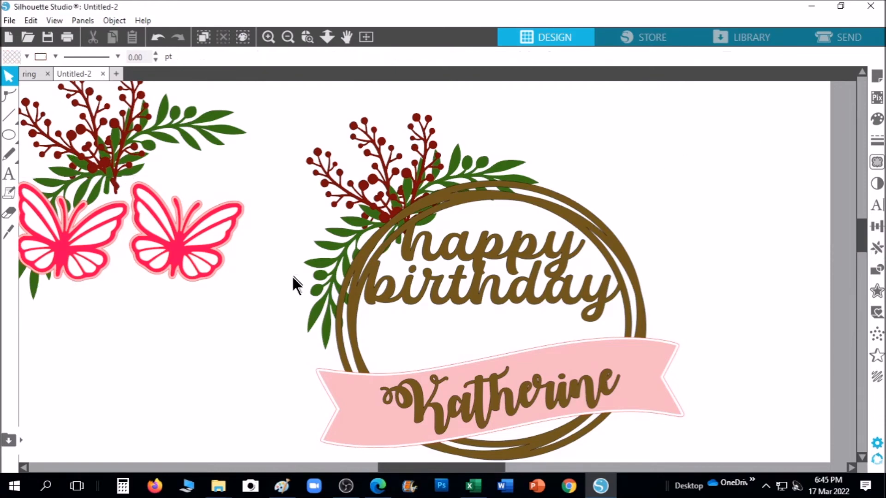
Place the original butterfly over the spray's base on the ring, shrunk to about 1.44 in wide and tilted left
{"action": "left_click_drag", "start_coordinate": [212, 262], "coordinate": [433, 243]}
{"action": "left_click_drag", "start_coordinate": [422, 134], "coordinate": [378, 141]}
{"action": "left_click_drag", "start_coordinate": [452, 134], "coordinate": [426, 215]}
{"action": "key", "text": "Up"}
{"action": "key", "text": "Up"}
{"action": "key", "text": "Up"}
{"action": "key", "text": "Up"}
{"action": "key", "text": "Up"}
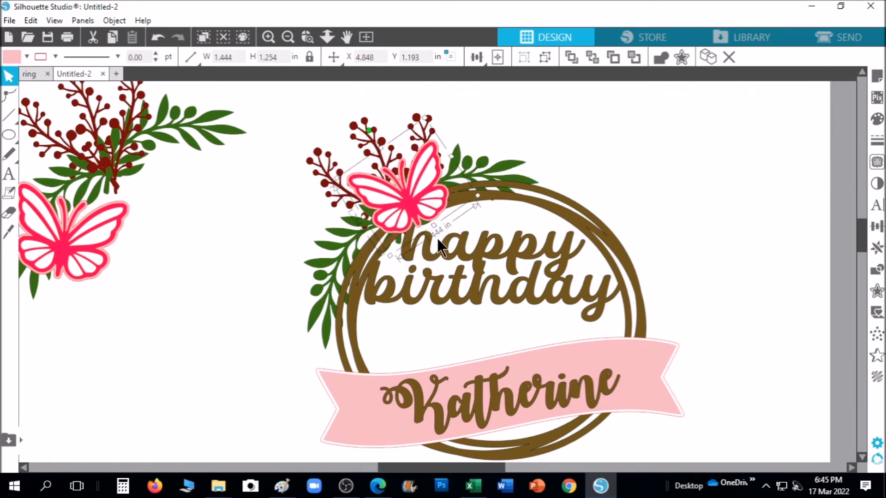
Widen the butterfly on the ring to about 1.56 in and tilt it further left
{"action": "left_click_drag", "start_coordinate": [413, 236], "coordinate": [410, 235]}
{"action": "left_click_drag", "start_coordinate": [366, 130], "coordinate": [362, 139]}
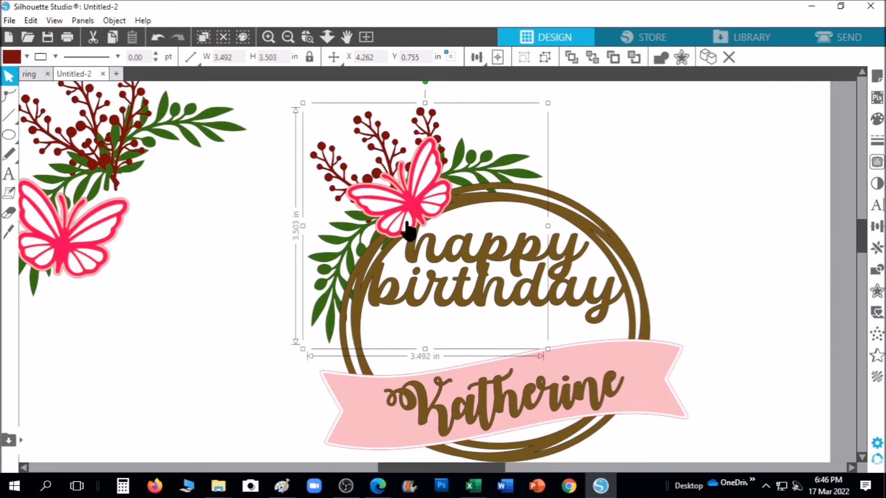
{"action": "left_click", "coordinate": [407, 228]}
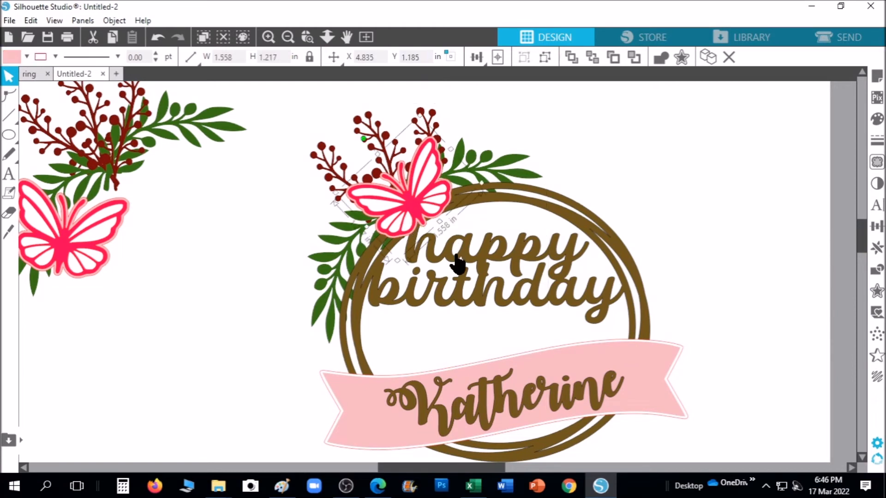
{"action": "left_click_drag", "start_coordinate": [363, 140], "coordinate": [358, 151]}
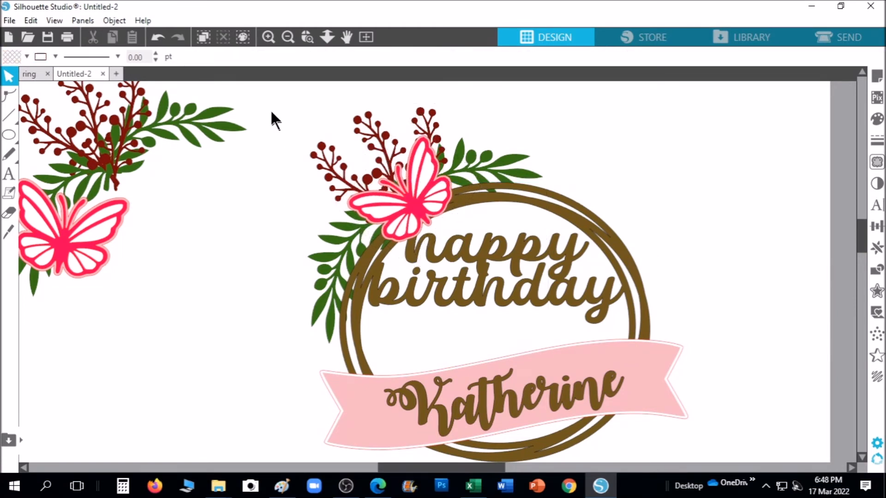
Group the ring design with its spray and butterfly, and move the group up and left
{"action": "left_click_drag", "start_coordinate": [274, 121], "coordinate": [641, 437]}
{"action": "right_click", "coordinate": [420, 194]}
{"action": "left_click", "coordinate": [503, 339]}
{"action": "mouse_move", "coordinate": [428, 211]}
{"action": "left_mouse_down"}
{"action": "mouse_move", "coordinate": [412, 204]}
{"action": "mouse_move", "coordinate": [400, 160]}
{"action": "left_mouse_up"}
Move the spray copy to the clear space right of the topper and flip it vertically
{"action": "mouse_move", "coordinate": [96, 135]}
{"action": "left_mouse_down"}
{"action": "mouse_move", "coordinate": [591, 301]}
{"action": "mouse_move", "coordinate": [621, 329]}
{"action": "left_mouse_up"}
{"action": "left_click", "coordinate": [551, 177]}
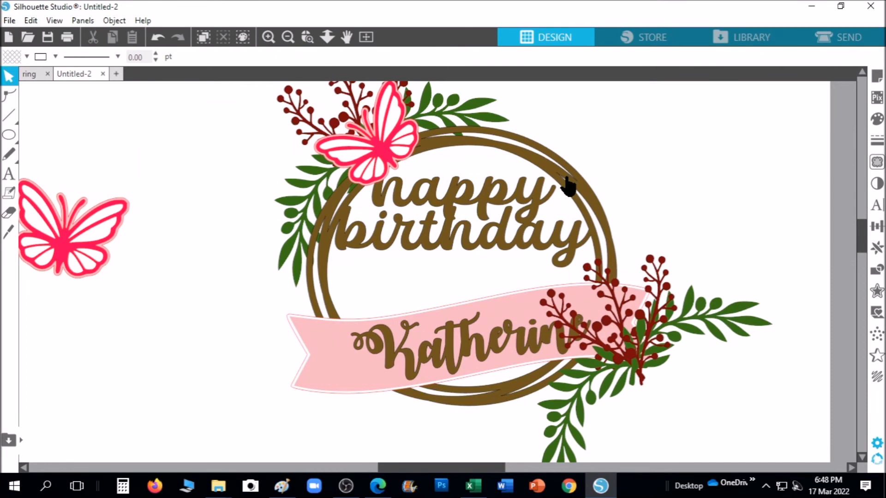
{"action": "left_click_drag", "start_coordinate": [568, 184], "coordinate": [439, 184]}
{"action": "mouse_move", "coordinate": [633, 364]}
{"action": "left_mouse_down"}
{"action": "mouse_move", "coordinate": [579, 250]}
{"action": "mouse_move", "coordinate": [595, 268]}
{"action": "left_mouse_up"}
{"action": "key", "text": "Escape"}
{"action": "scroll", "coordinate": [599, 267], "scroll_direction": "up", "scroll_amount": 1}
{"action": "right_click", "coordinate": [598, 253]}
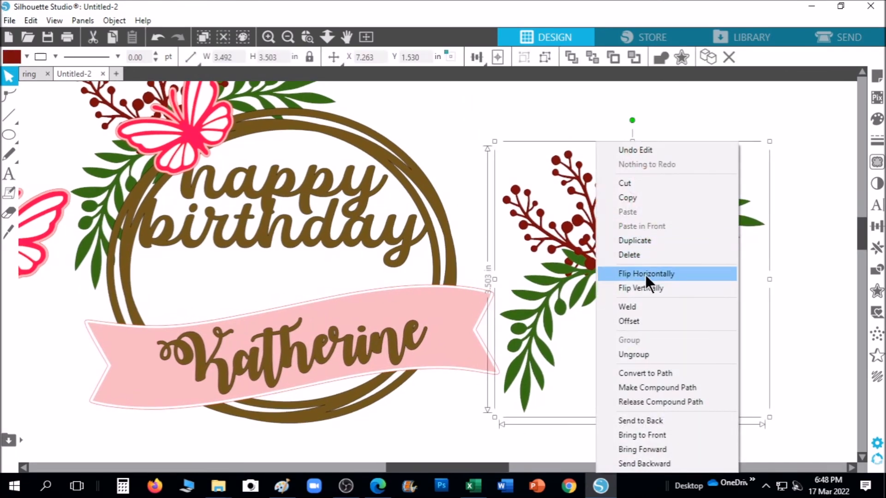
{"action": "left_click", "coordinate": [650, 292]}
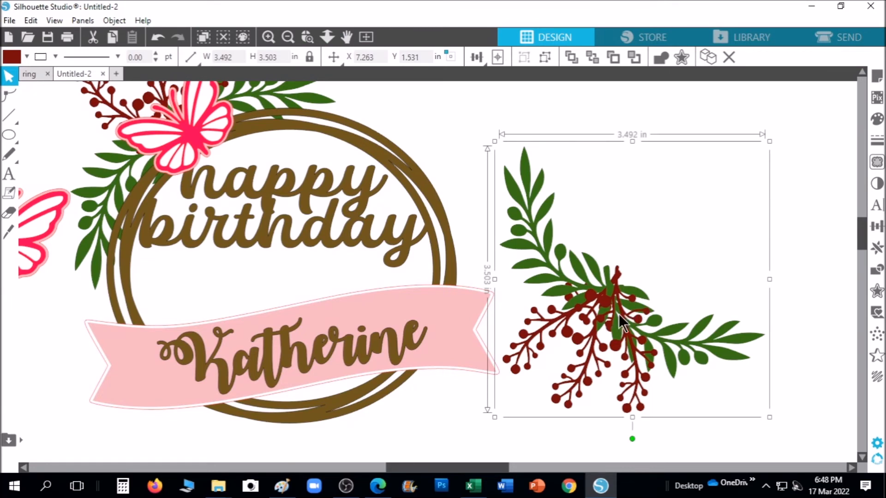
Rotate the flipped spray so its berries point right and place it over the banner's right end
{"action": "scroll", "coordinate": [361, 339], "scroll_direction": "down", "scroll_amount": 1}
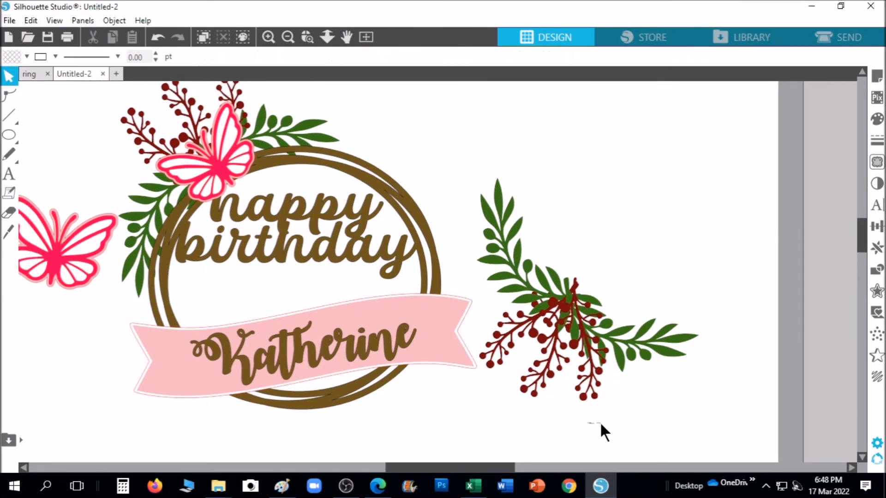
{"action": "mouse_move", "coordinate": [586, 427]}
{"action": "left_mouse_down"}
{"action": "mouse_move", "coordinate": [702, 234]}
{"action": "mouse_move", "coordinate": [690, 277]}
{"action": "left_mouse_up"}
{"action": "mouse_move", "coordinate": [600, 319]}
{"action": "left_mouse_down"}
{"action": "mouse_move", "coordinate": [471, 335]}
{"action": "mouse_move", "coordinate": [442, 328]}
{"action": "left_mouse_up"}
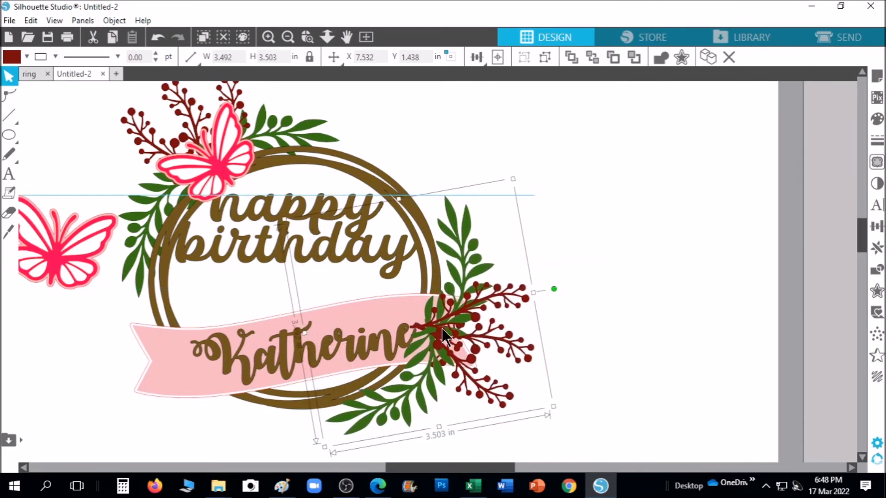
{"action": "left_click_drag", "start_coordinate": [553, 291], "coordinate": [553, 284]}
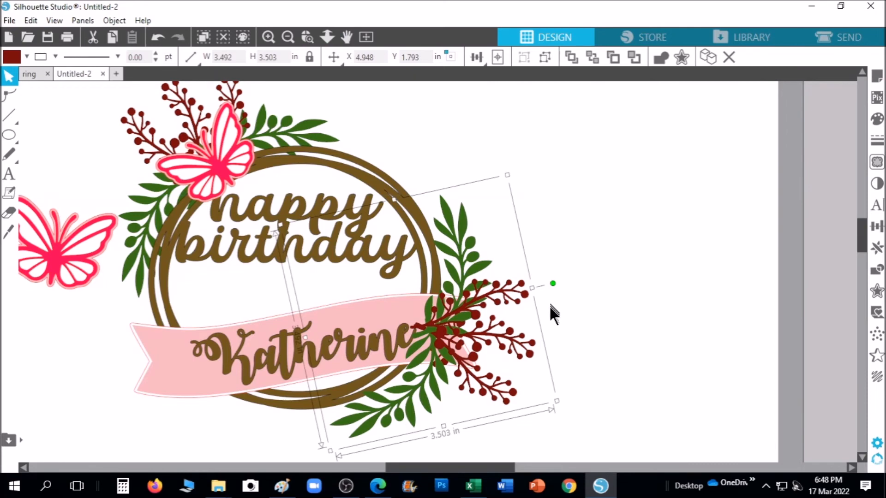
Send the lower-right spray behind the banner and ring, and rotate it slightly clockwise
{"action": "mouse_move", "coordinate": [480, 466]}
{"action": "left_mouse_down"}
{"action": "mouse_move", "coordinate": [459, 465]}
{"action": "mouse_move", "coordinate": [471, 466]}
{"action": "left_mouse_up"}
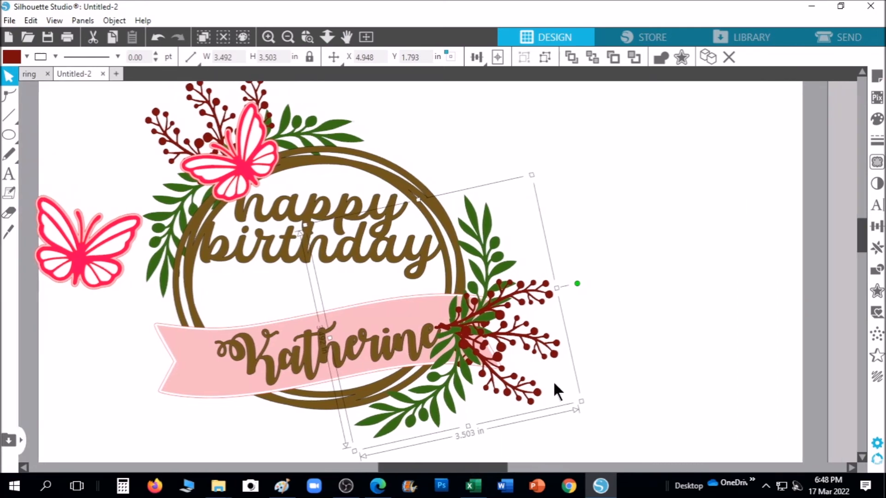
{"action": "scroll", "coordinate": [575, 346], "scroll_direction": "up", "scroll_amount": 1}
{"action": "scroll", "coordinate": [576, 348], "scroll_direction": "up", "scroll_amount": 1}
{"action": "right_click", "coordinate": [466, 305]}
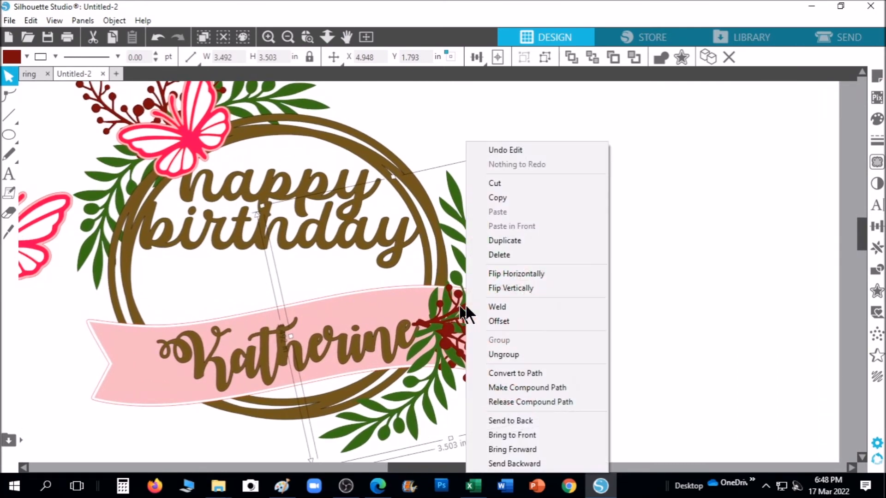
{"action": "left_click", "coordinate": [547, 420]}
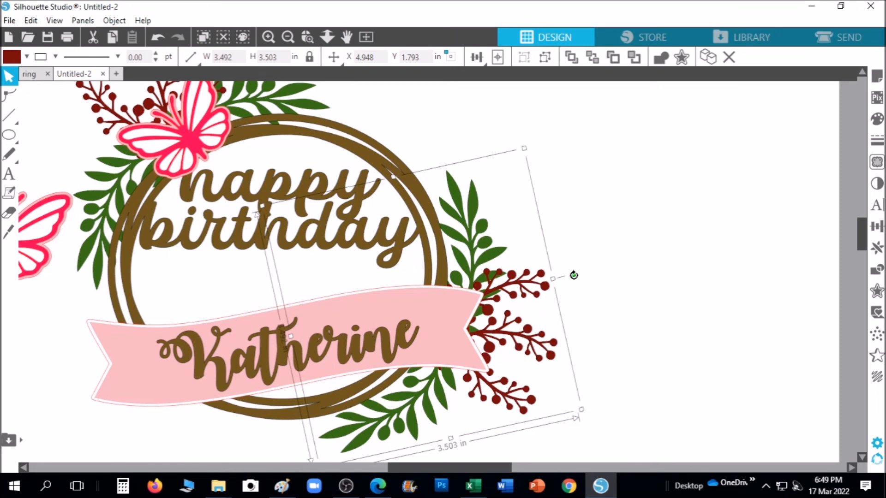
{"action": "left_click_drag", "start_coordinate": [574, 275], "coordinate": [573, 285]}
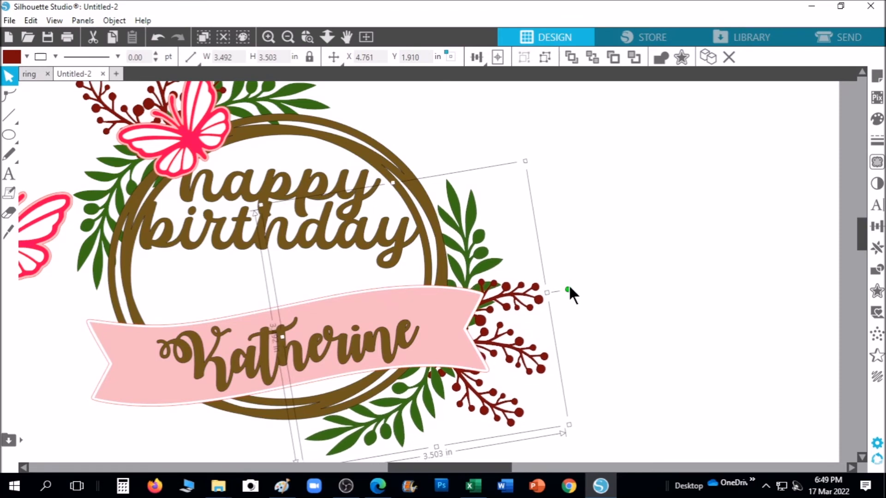
Nudge the lower-right spray slightly right and up so more berries extend beyond the banner's end
{"action": "key", "text": "Right"}
{"action": "key", "text": "Right"}
{"action": "key", "text": "Right"}
{"action": "key", "text": "Right"}
{"action": "key", "text": "Right"}
{"action": "key", "text": "Right"}
{"action": "key", "text": "Right"}
{"action": "key", "text": "Right"}
{"action": "key", "text": "Right"}
{"action": "key", "text": "Right"}
{"action": "key", "text": "Right"}
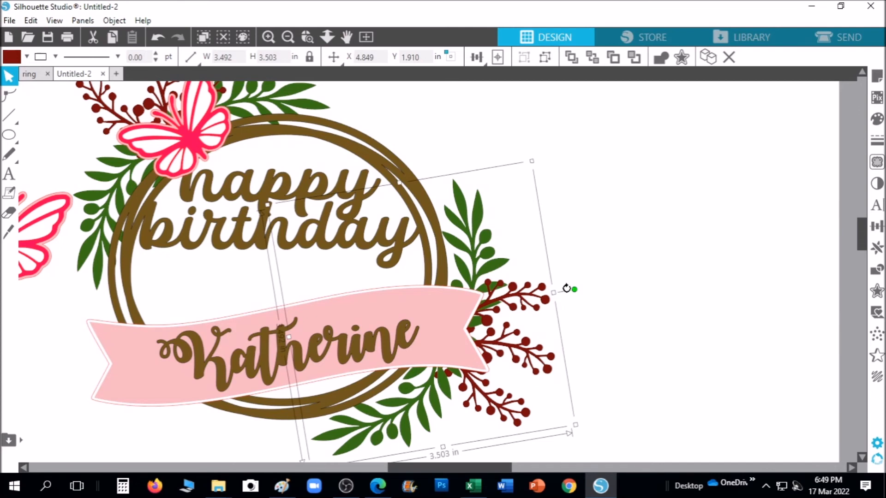
{"action": "key", "text": "Up"}
{"action": "key", "text": "Left"}
{"action": "key", "text": "Left"}
Shrink the spare butterfly to about 1.3 in wide and place it, tilted slightly clockwise, over the banner's right end
{"action": "left_click_drag", "start_coordinate": [87, 268], "coordinate": [630, 253]}
{"action": "left_click_drag", "start_coordinate": [660, 173], "coordinate": [632, 199]}
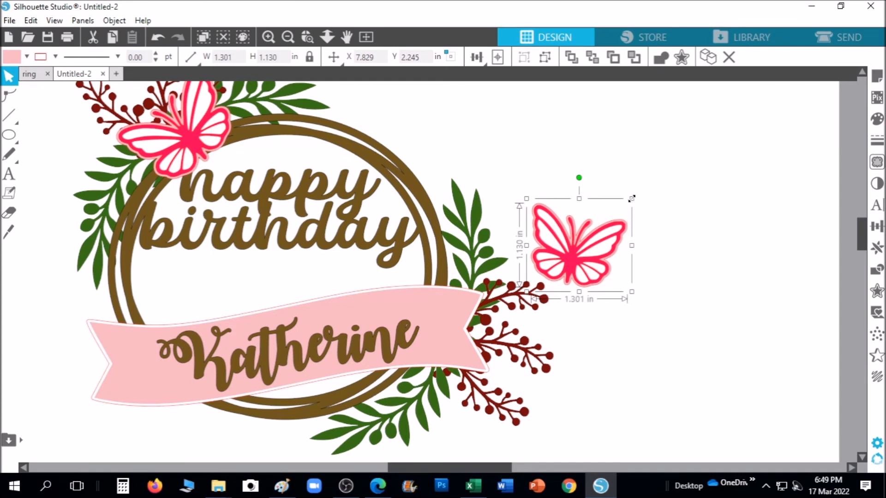
{"action": "left_click_drag", "start_coordinate": [582, 181], "coordinate": [592, 180]}
{"action": "left_click_drag", "start_coordinate": [580, 267], "coordinate": [466, 330]}
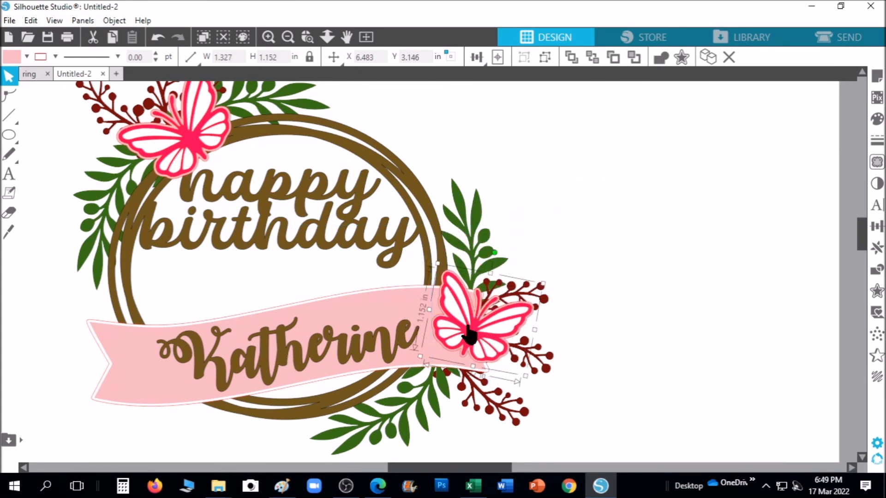
Enlarge the banner butterfly to about 1.38 in wide and nudge it left and up
{"action": "left_click_drag", "start_coordinate": [541, 285], "coordinate": [547, 282]}
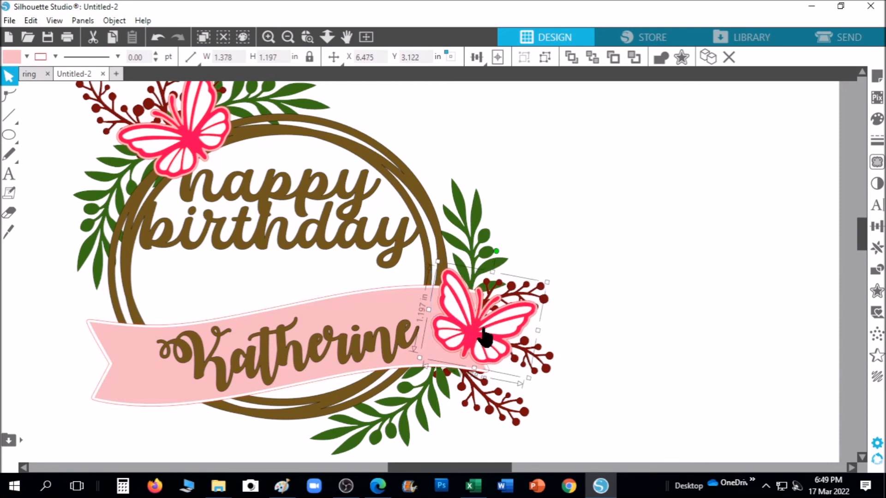
{"action": "key", "text": "Left"}
{"action": "key", "text": "Left"}
{"action": "key", "text": "Left"}
{"action": "key", "text": "Left"}
{"action": "key", "text": "Up"}
{"action": "key", "text": "Up"}
{"action": "key", "text": "Up"}
{"action": "key", "text": "Up"}
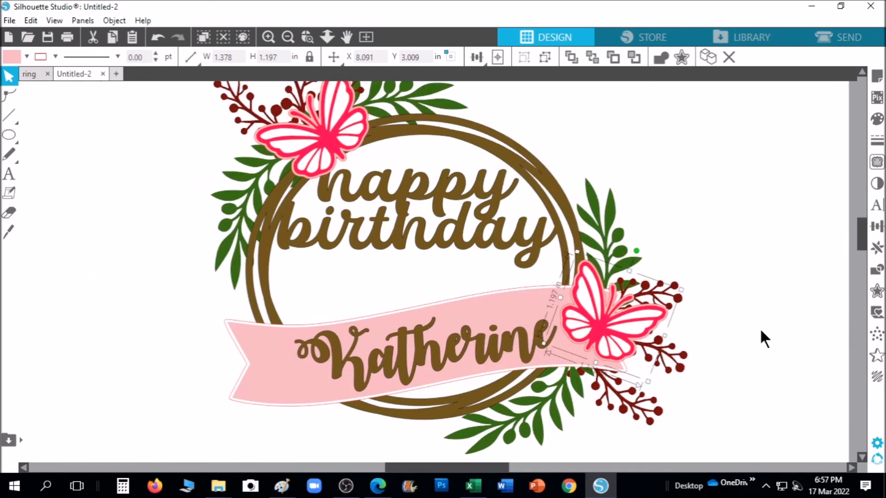
Duplicate the banner butterfly to the left, shrink the copy to about 0.71 in wide, and place it on the ring's right edge
{"action": "left_click", "coordinate": [877, 248]}
{"action": "left_click", "coordinate": [760, 139]}
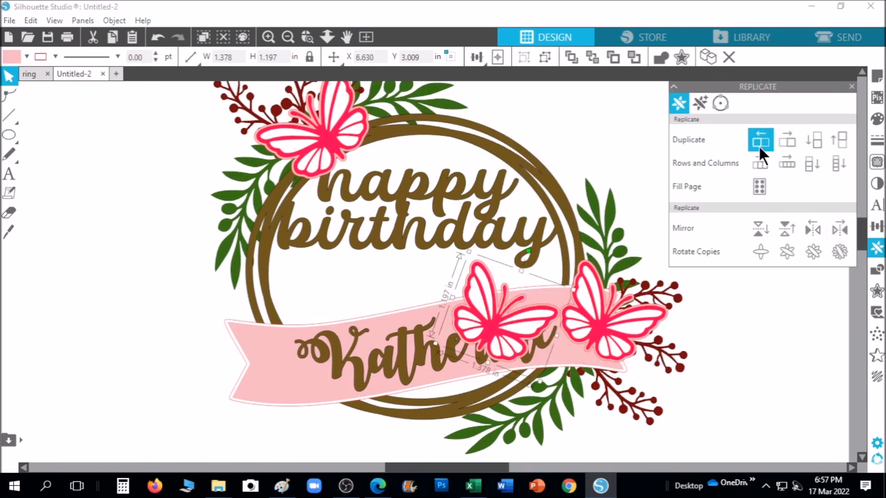
{"action": "left_click_drag", "start_coordinate": [557, 318], "coordinate": [691, 179]}
{"action": "left_click_drag", "start_coordinate": [653, 199], "coordinate": [586, 244]}
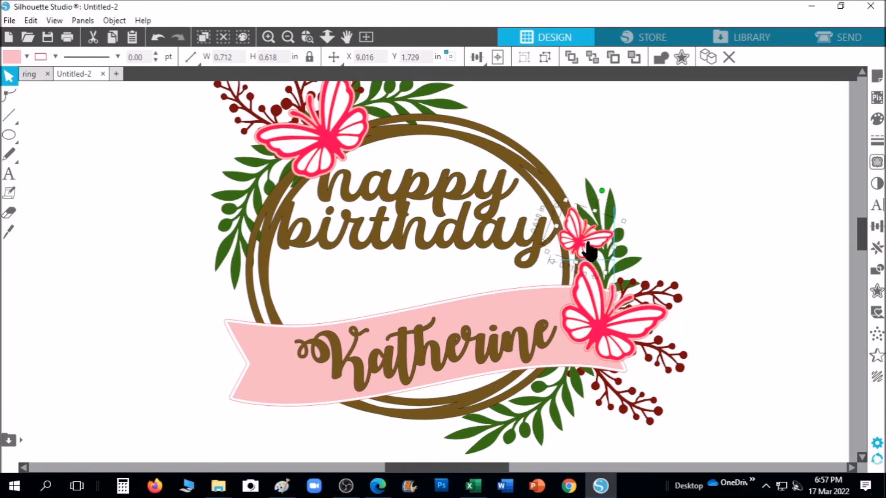
Enlarge the small butterfly to about 0.78 in wide and nudge it left onto the ring
{"action": "left_click_drag", "start_coordinate": [624, 219], "coordinate": [632, 217]}
{"action": "left_click_drag", "start_coordinate": [586, 241], "coordinate": [581, 241]}
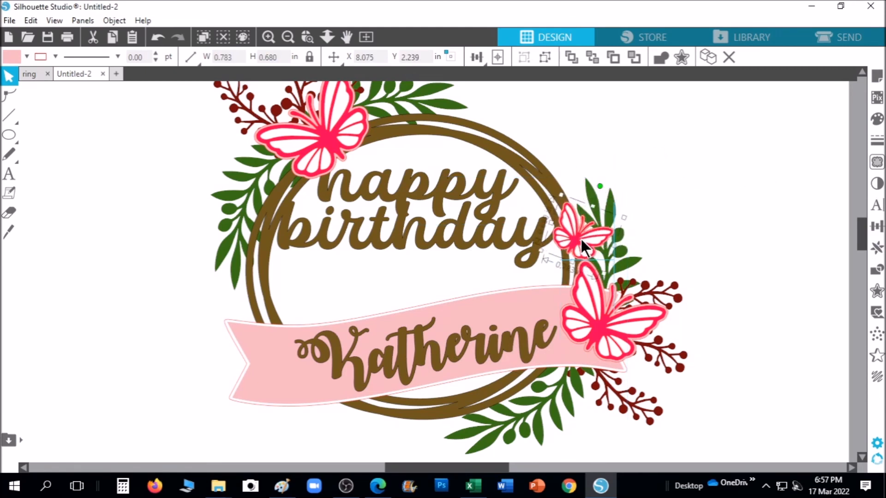
{"action": "key", "text": "Left"}
{"action": "key", "text": "Left"}
{"action": "key", "text": "Left"}
{"action": "key", "text": "Down"}
{"action": "key", "text": "Left"}
{"action": "key", "text": "Left"}
{"action": "key", "text": "Left"}
{"action": "key", "text": "Up"}
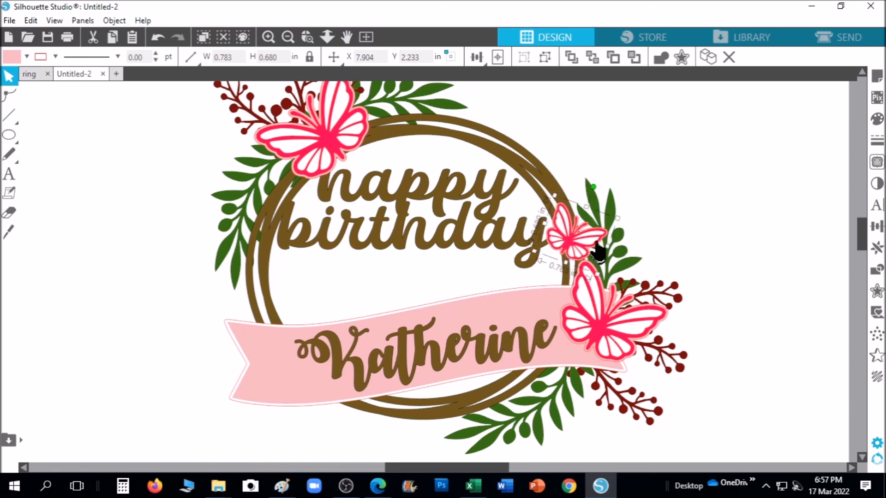
Rotate the small butterfly slightly counterclockwise and enlarge it to about 0.92 in wide
{"action": "left_click_drag", "start_coordinate": [593, 187], "coordinate": [586, 184]}
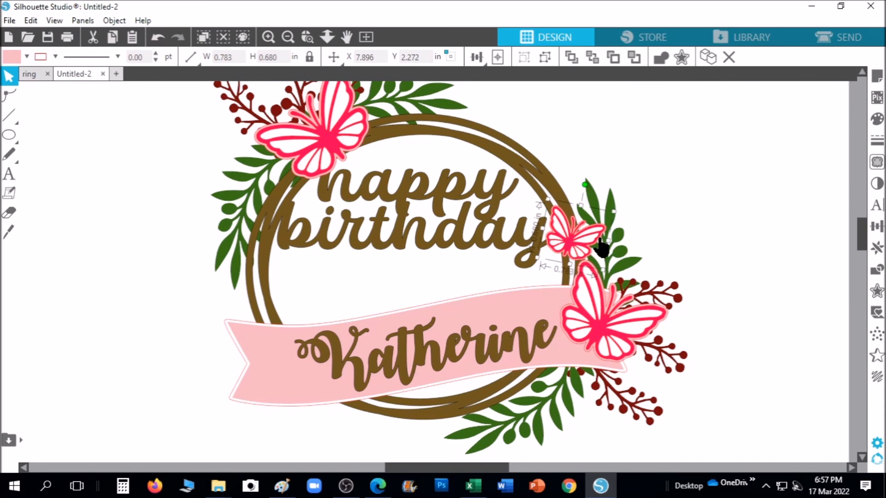
{"action": "left_click_drag", "start_coordinate": [614, 211], "coordinate": [624, 205]}
{"action": "key", "text": "Left"}
{"action": "key", "text": "Left"}
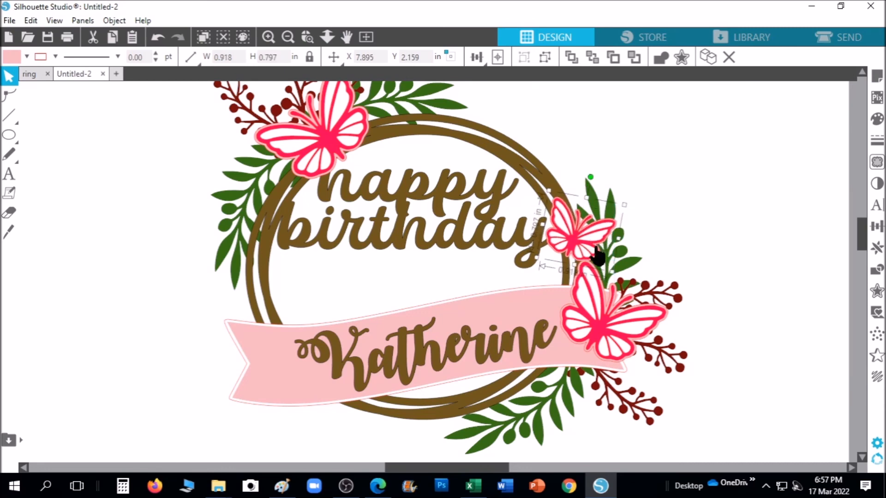
{"action": "left_click", "coordinate": [700, 257]}
Ungroup the ring and banner design so its parts can be moved separately
{"action": "right_click", "coordinate": [466, 198]}
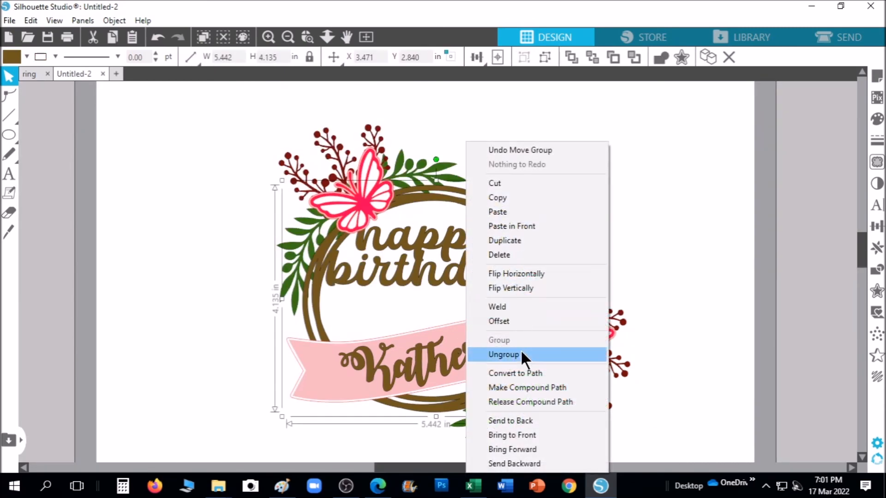
{"action": "left_click", "coordinate": [521, 353]}
{"action": "left_click", "coordinate": [234, 264]}
Nudge the butterfly at the ring's upper left slightly left and up, away from the "happy" lettering
{"action": "left_click", "coordinate": [355, 204]}
{"action": "key", "text": "Up"}
{"action": "key", "text": "Up"}
{"action": "key", "text": "Up"}
{"action": "key", "text": "Up"}
{"action": "key", "text": "Up"}
{"action": "key", "text": "Up"}
{"action": "key", "text": "Up"}
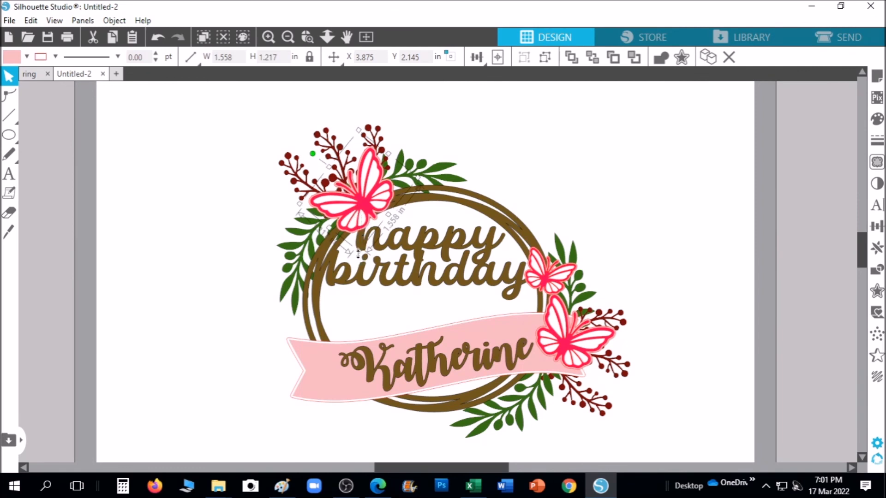
{"action": "key", "text": "Left"}
{"action": "key", "text": "Left"}
{"action": "key", "text": "Left"}
{"action": "key", "text": "Left"}
{"action": "key", "text": "Left"}
{"action": "key", "text": "Left"}
{"action": "key", "text": "Left"}
{"action": "key", "text": "Down"}
{"action": "key", "text": "Down"}
{"action": "key", "text": "Down"}
{"action": "key", "text": "Down"}
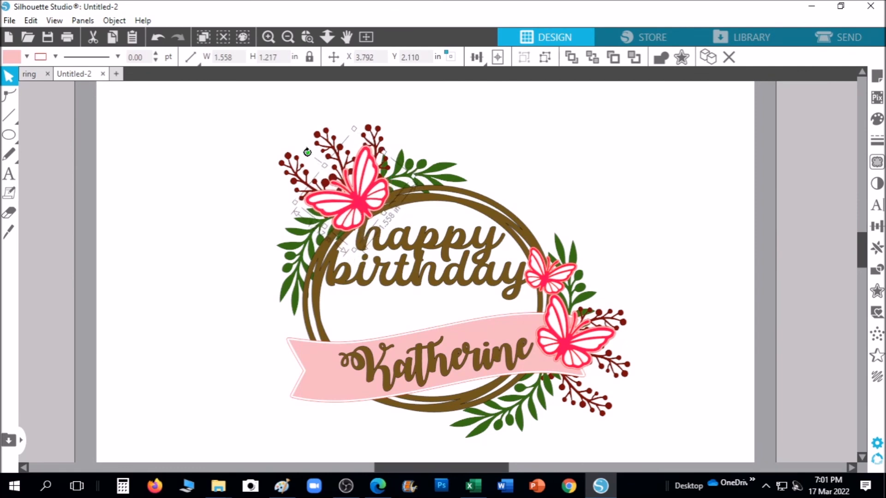
{"action": "left_click", "coordinate": [229, 220]}
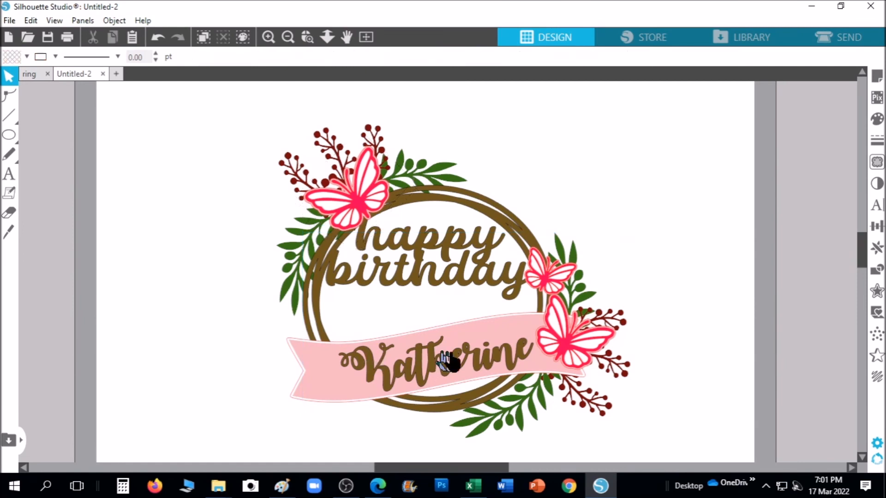
Nudge the pink name banner up, closer to the "happy birthday" lettering
{"action": "left_click", "coordinate": [509, 319]}
{"action": "key", "text": "Up"}
{"action": "key", "text": "Up"}
{"action": "key", "text": "Up"}
{"action": "key", "text": "Up"}
{"action": "key", "text": "Up"}
{"action": "key", "text": "Up"}
{"action": "key", "text": "Up"}
{"action": "key", "text": "Up"}
{"action": "key", "text": "Up"}
{"action": "key", "text": "Up"}
{"action": "key", "text": "Up"}
{"action": "key", "text": "Up"}
{"action": "key", "text": "Up"}
{"action": "key", "text": "Up"}
{"action": "key", "text": "Up"}
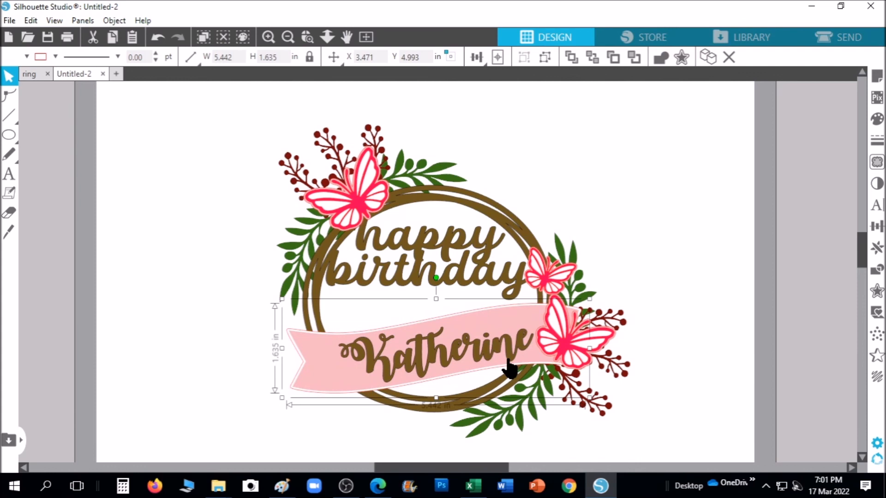
{"action": "left_click", "coordinate": [650, 393]}
Nudge the large butterfly at the banner's right end up to follow the banner, and fine-tune its horizontal position
{"action": "left_click", "coordinate": [566, 347]}
{"action": "key", "text": "Up"}
{"action": "key", "text": "Up"}
{"action": "key", "text": "Up"}
{"action": "key", "text": "Up"}
{"action": "key", "text": "Up"}
{"action": "key", "text": "Up"}
{"action": "key", "text": "Up"}
{"action": "key", "text": "Left"}
{"action": "key", "text": "Left"}
{"action": "key", "text": "Left"}
{"action": "key", "text": "Left"}
{"action": "key", "text": "Left"}
{"action": "key", "text": "Left"}
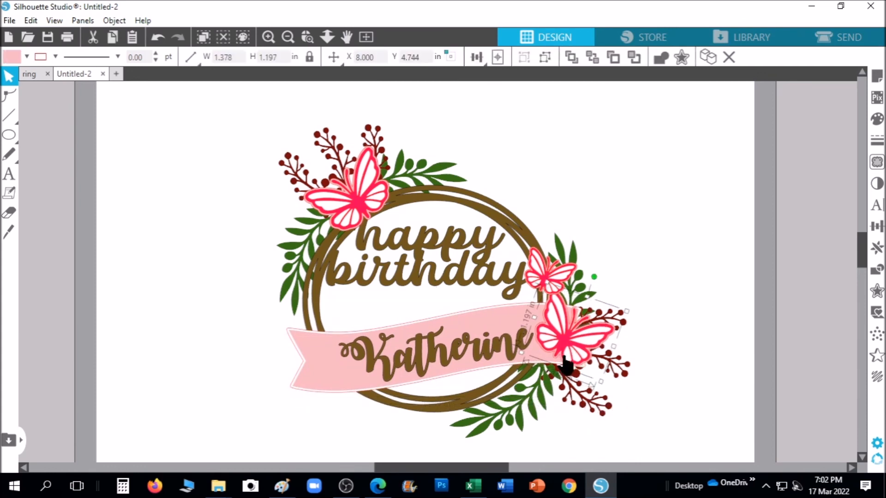
{"action": "key", "text": "Right"}
{"action": "key", "text": "Right"}
{"action": "key", "text": "Right"}
Nudge the small butterfly on the ring's right edge up slightly
{"action": "left_click", "coordinate": [540, 269]}
{"action": "key", "text": "Up"}
{"action": "key", "text": "Up"}
{"action": "key", "text": "Up"}
{"action": "key", "text": "Up"}
{"action": "key", "text": "Up"}
Nudge the large banner butterfly further up and left, toward the end of the name
{"action": "left_click", "coordinate": [560, 341]}
{"action": "key", "text": "Up"}
{"action": "key", "text": "Up"}
{"action": "key", "text": "Up"}
{"action": "key", "text": "Up"}
{"action": "key", "text": "Up"}
{"action": "key", "text": "Left"}
{"action": "key", "text": "Left"}
{"action": "key", "text": "Left"}
{"action": "key", "text": "Left"}
{"action": "key", "text": "Left"}
{"action": "key", "text": "Left"}
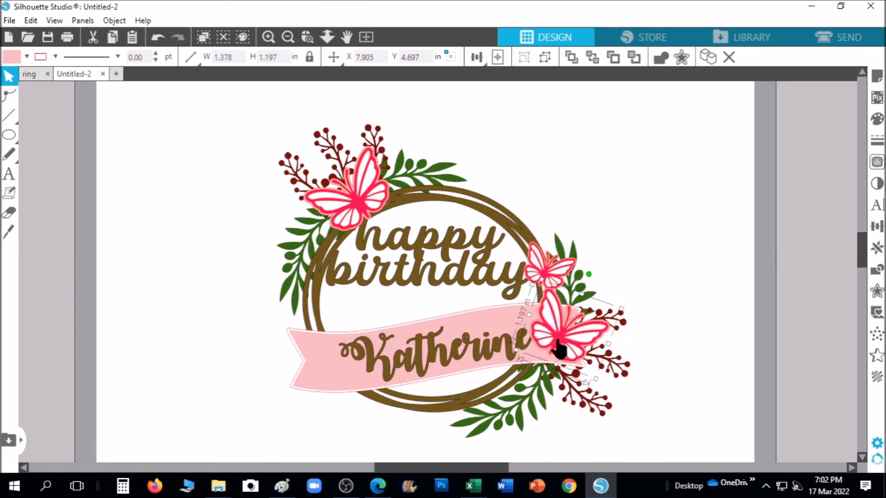
Nudge the lower-right leaf and berry spray up slightly behind the banner
{"action": "left_click", "coordinate": [558, 375]}
{"action": "key", "text": "Up"}
{"action": "key", "text": "Up"}
{"action": "key", "text": "Up"}
{"action": "key", "text": "Up"}
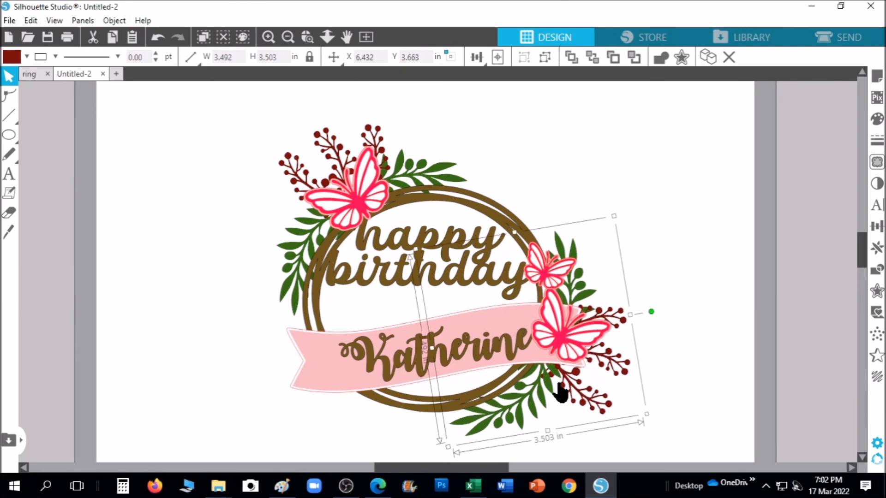
{"action": "left_click", "coordinate": [218, 310]}
Select every part of the cake topper and group them into one object
{"action": "left_click_drag", "start_coordinate": [196, 113], "coordinate": [629, 441]}
{"action": "right_click", "coordinate": [394, 257]}
{"action": "left_click", "coordinate": [439, 337]}
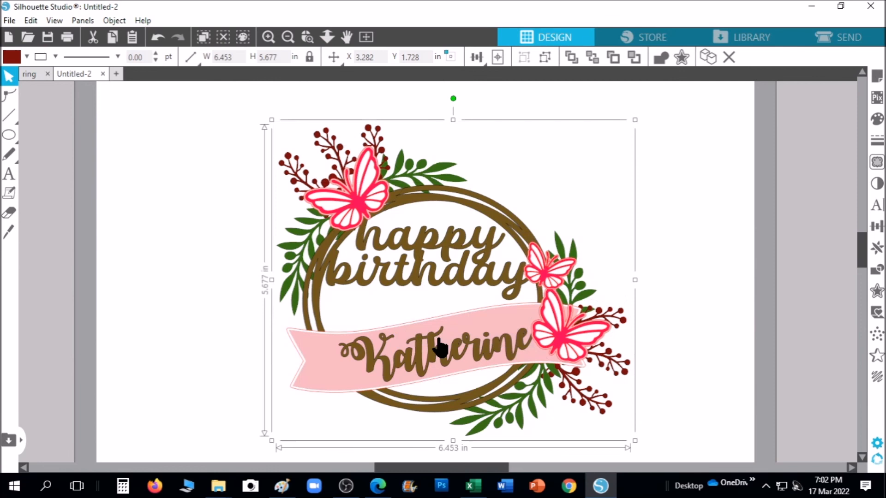
{"action": "left_click", "coordinate": [700, 305]}
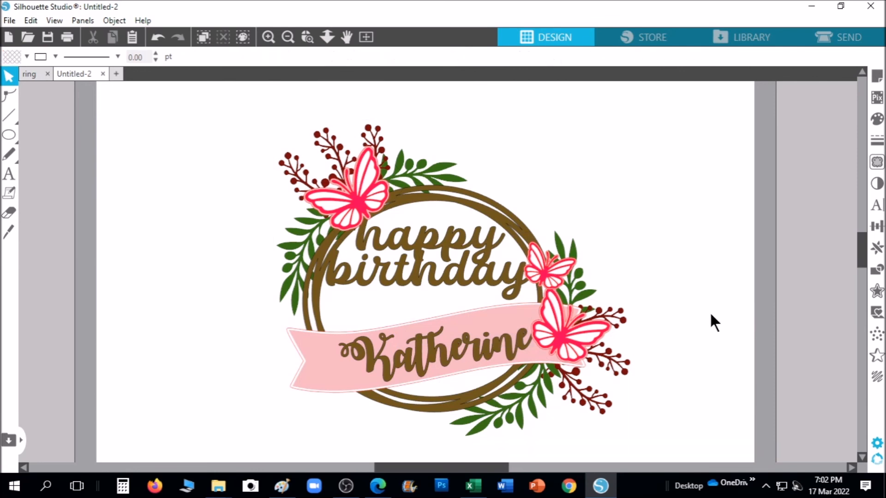